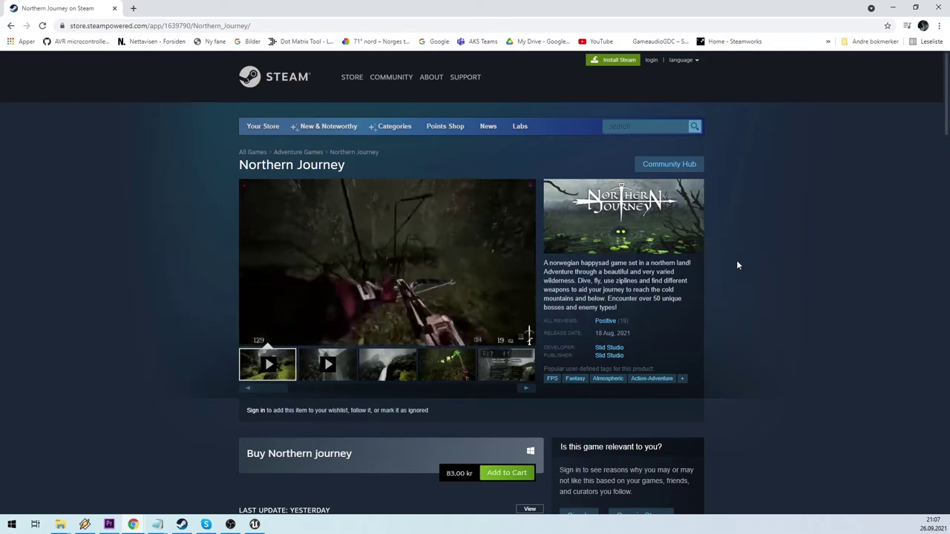
- Scroll down the Northern Journey store page, then fly the camera over the forest, waterfall and fire
{"action": "scroll", "coordinate": [754, 312], "scroll_direction": "down", "scroll_amount": 2}
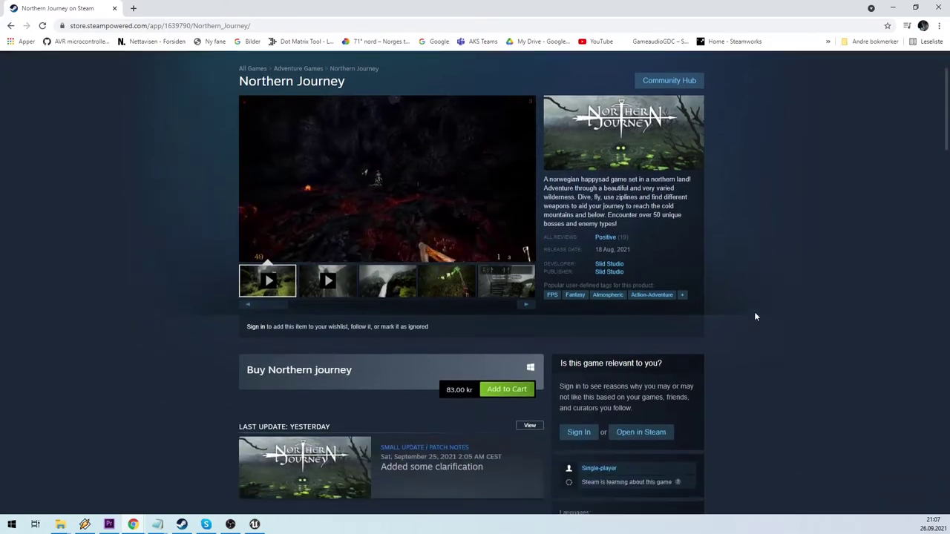
{"action": "scroll", "coordinate": [754, 313], "scroll_direction": "down", "scroll_amount": 2}
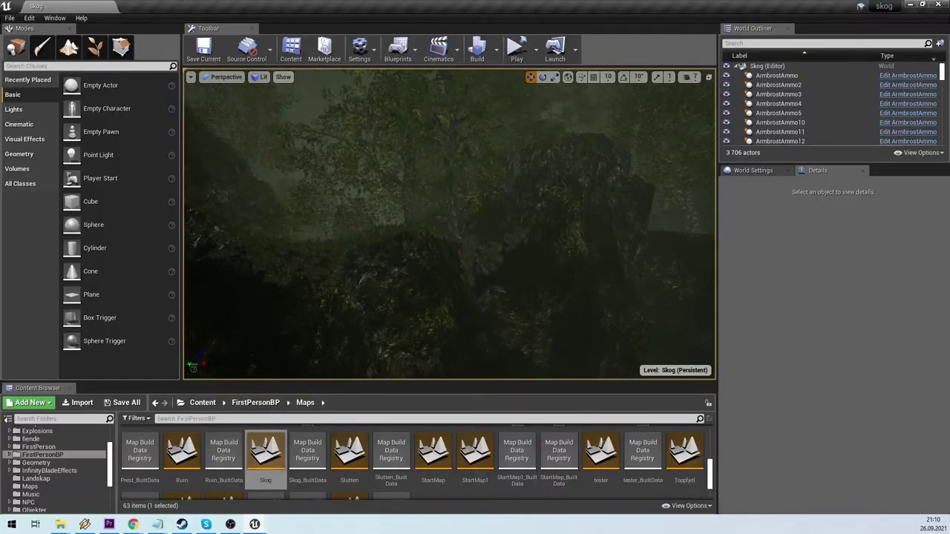
{"action": "right_click_drag", "start_coordinate": [449, 223], "coordinate": [378, 199]}
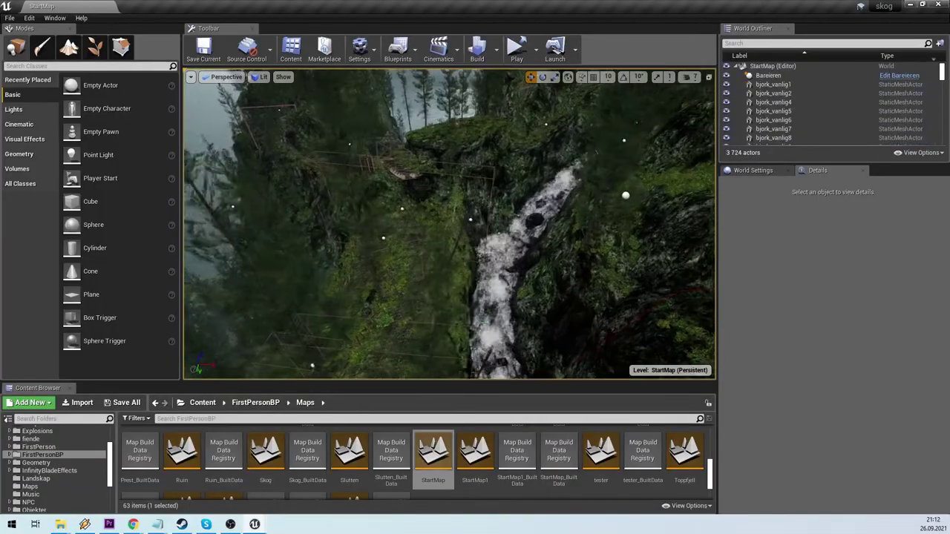
{"action": "right_click_drag", "start_coordinate": [449, 222], "coordinate": [434, 208]}
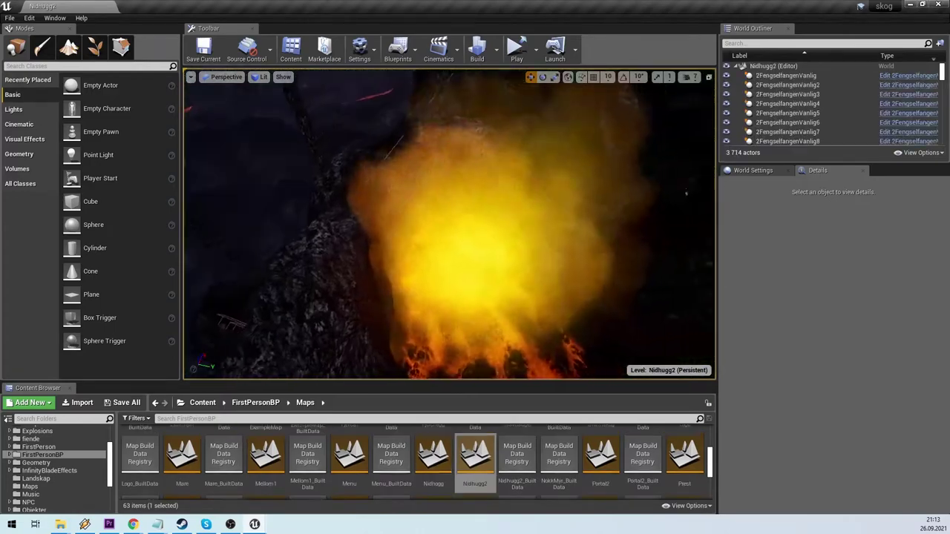
{"action": "right_click_drag", "start_coordinate": [450, 223], "coordinate": [533, 222]}
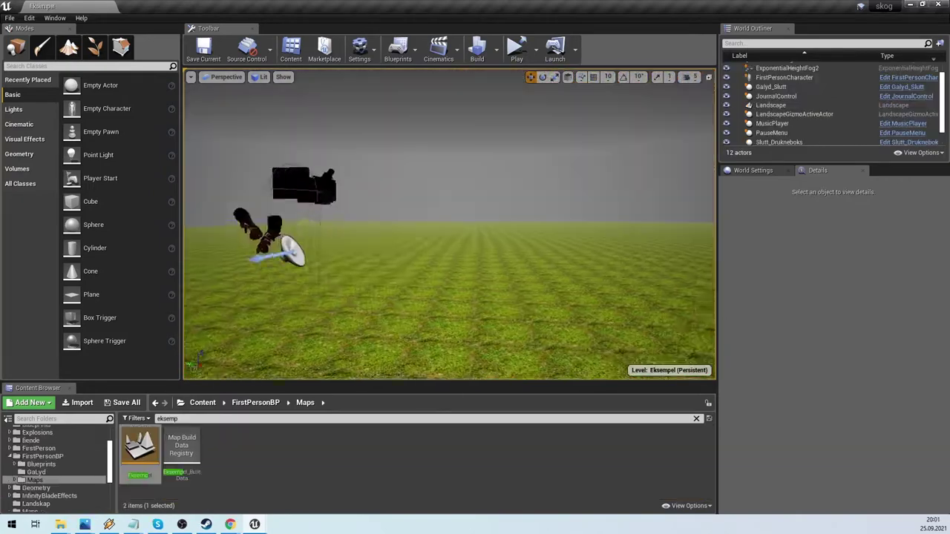
- Turn the camera across the fire and launch the game as a standalone window with Alt+P
{"action": "right_click_drag", "start_coordinate": [450, 222], "coordinate": [416, 241]}
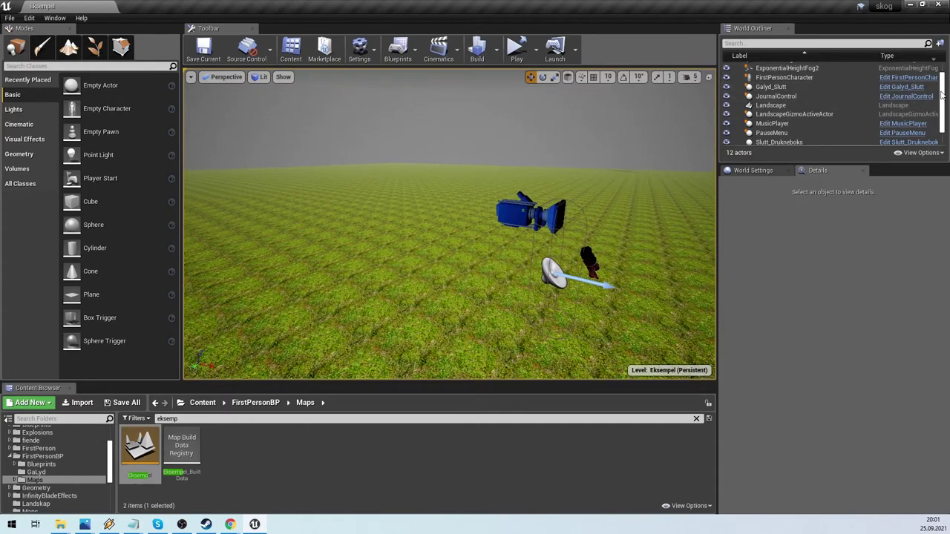
{"action": "left_click_drag", "start_coordinate": [941, 90], "coordinate": [941, 112]}
{"action": "key", "text": "alt+p"}
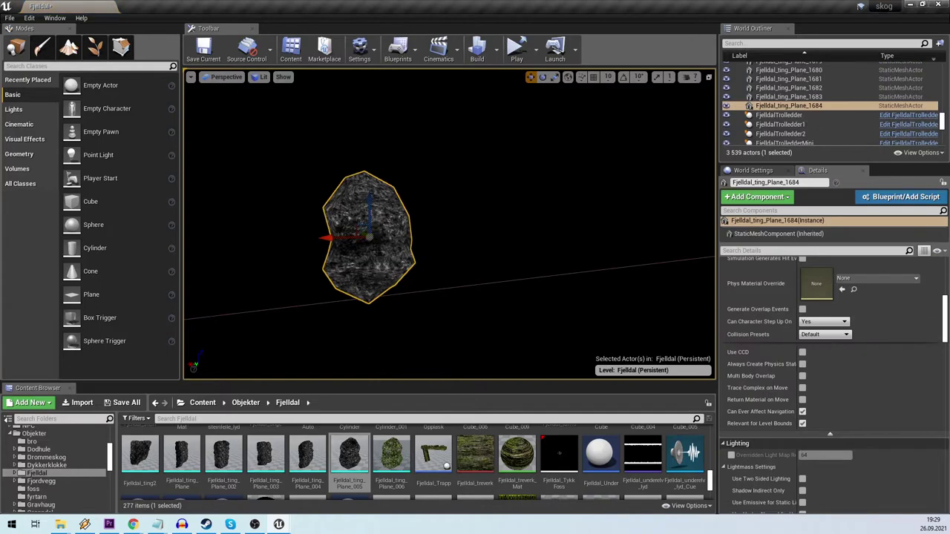
- Place the Fjelldal_ting_Plane_002 rock and a log, standing the log upright and turning the cube piece
{"action": "left_click_drag", "start_coordinate": [223, 454], "coordinate": [519, 236]}
{"action": "key", "text": "e"}
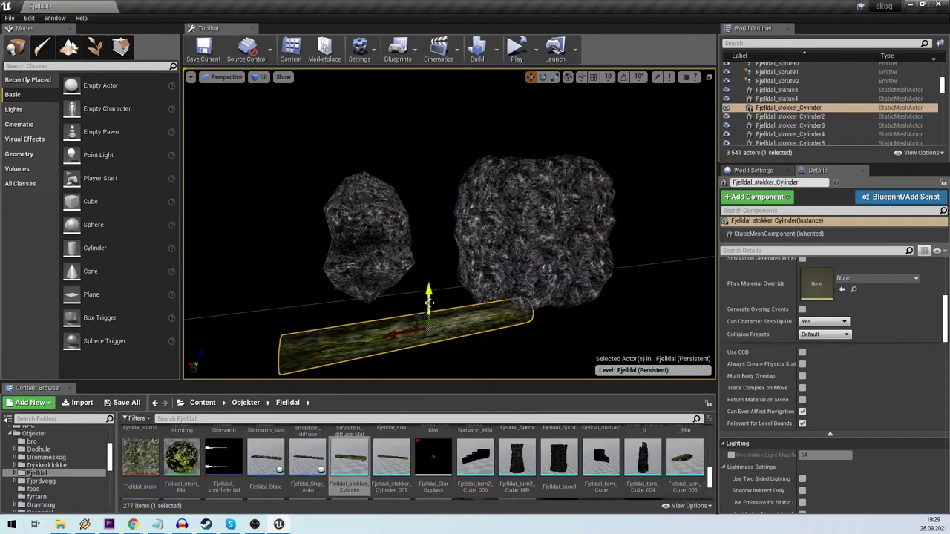
{"action": "left_click_drag", "start_coordinate": [424, 256], "coordinate": [424, 200]}
{"action": "key", "text": "e"}
{"action": "left_click_drag", "start_coordinate": [401, 268], "coordinate": [428, 148]}
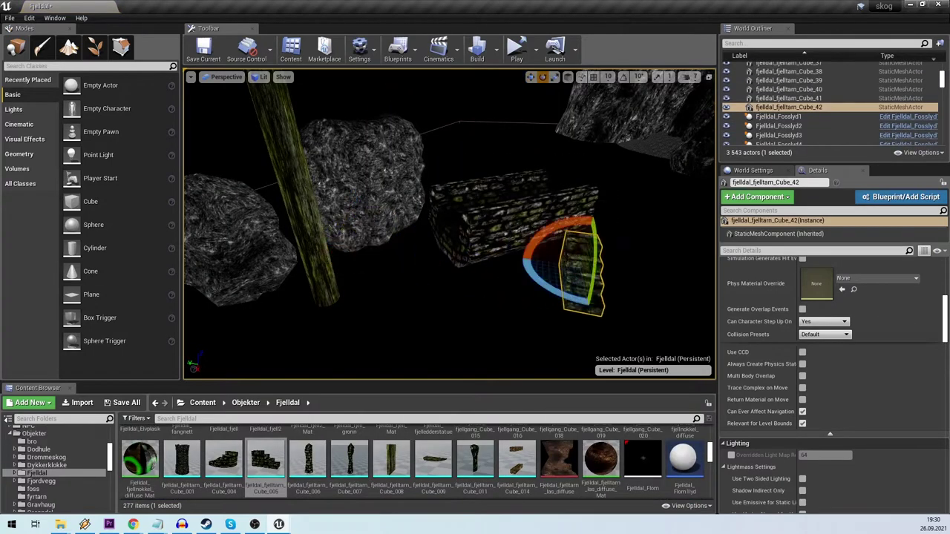
{"action": "left_click_drag", "start_coordinate": [540, 289], "coordinate": [553, 293]}
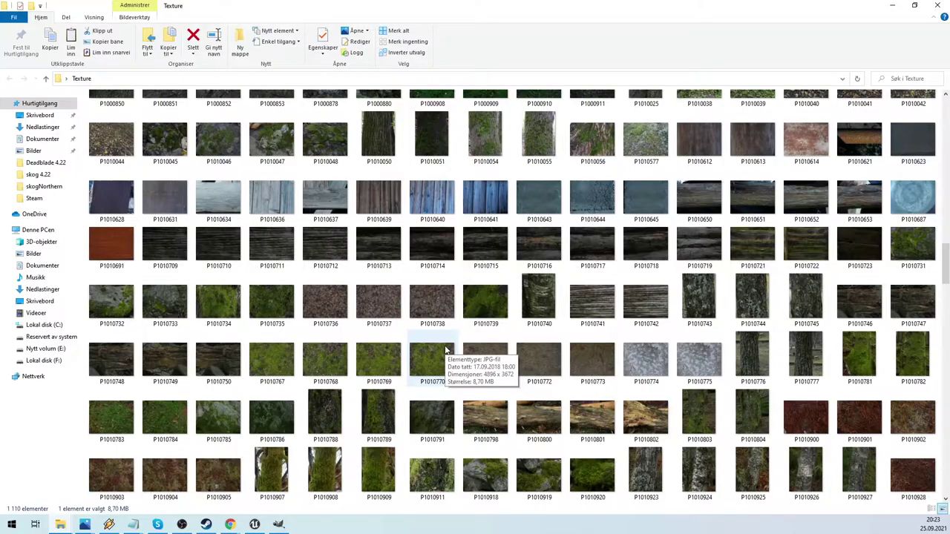
- Open the moss photo in GIMP and pick the Scale tool for the pasted moss layer
{"action": "scroll", "coordinate": [446, 349], "scroll_direction": "up", "scroll_amount": 2}
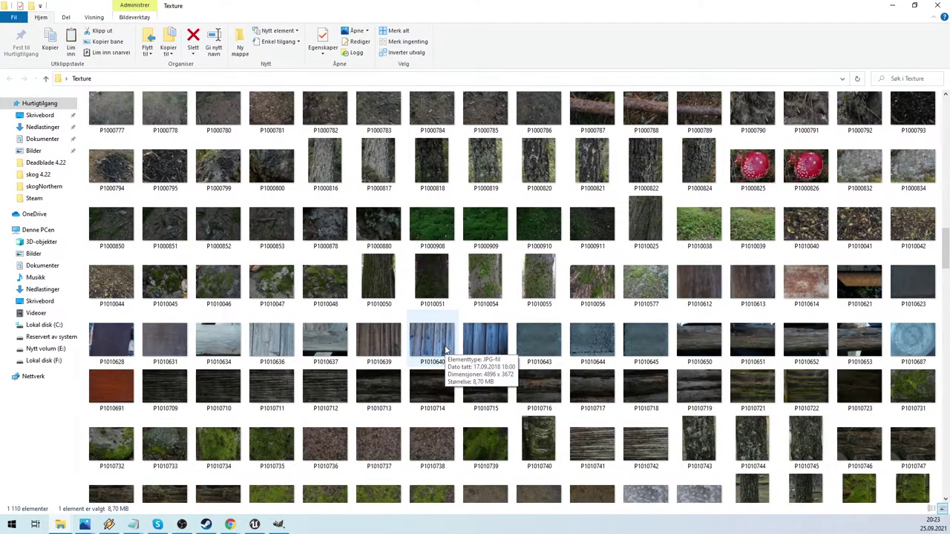
{"action": "scroll", "coordinate": [446, 350], "scroll_direction": "down", "scroll_amount": 4}
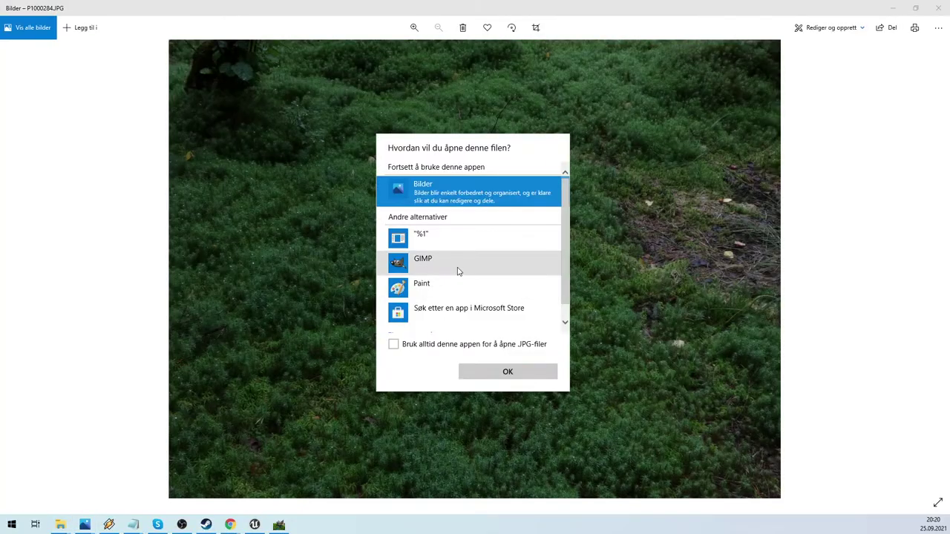
{"action": "left_click", "coordinate": [457, 268]}
{"action": "left_click", "coordinate": [498, 371]}
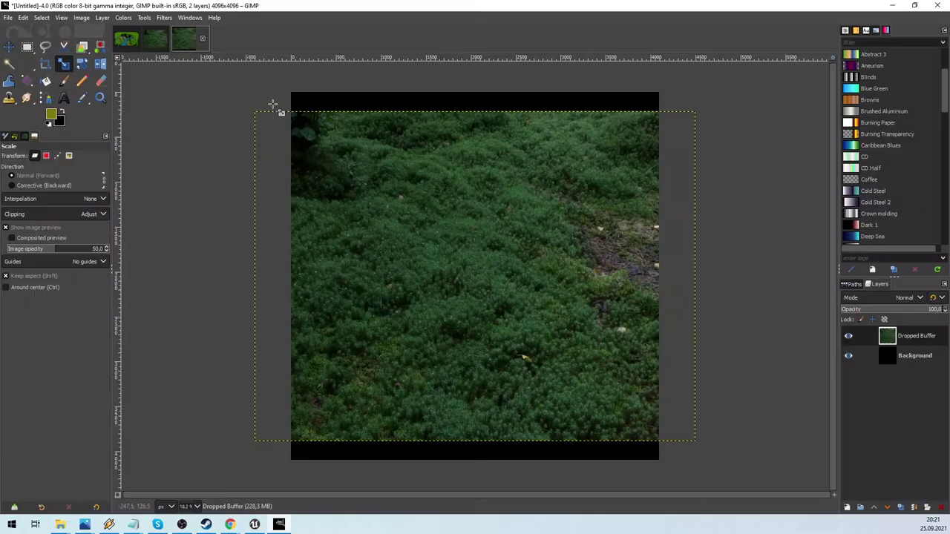
{"action": "left_click", "coordinate": [270, 113]}
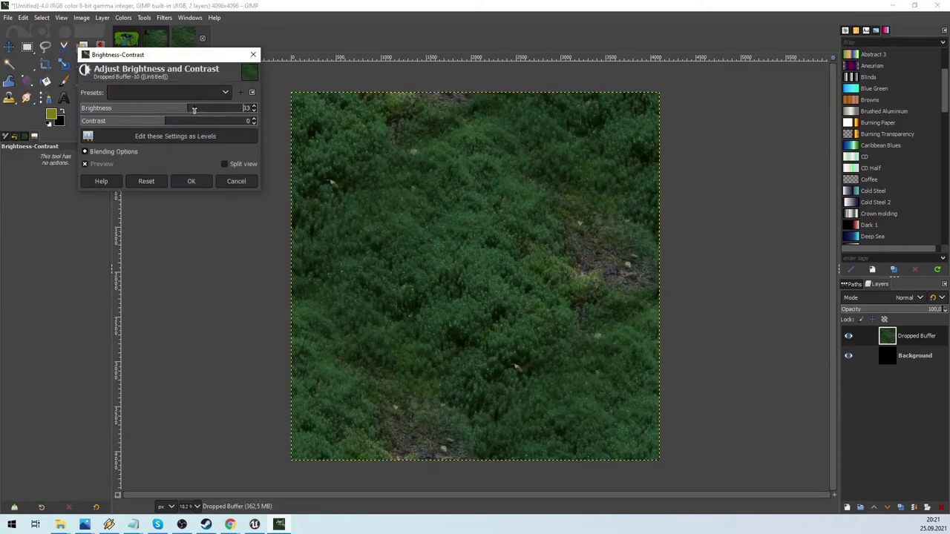
- Set the moss image's brightness to 62 and contrast to 52, then browse through further rock photos
{"action": "left_click_drag", "start_coordinate": [193, 109], "coordinate": [203, 110]}
{"action": "left_click", "coordinate": [201, 123]}
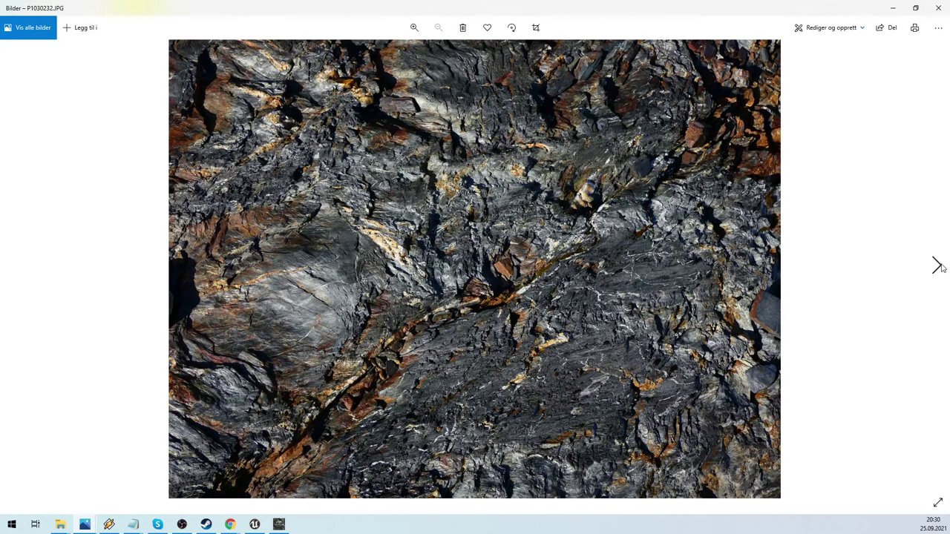
{"action": "left_click", "coordinate": [938, 270]}
{"action": "left_click", "coordinate": [938, 267]}
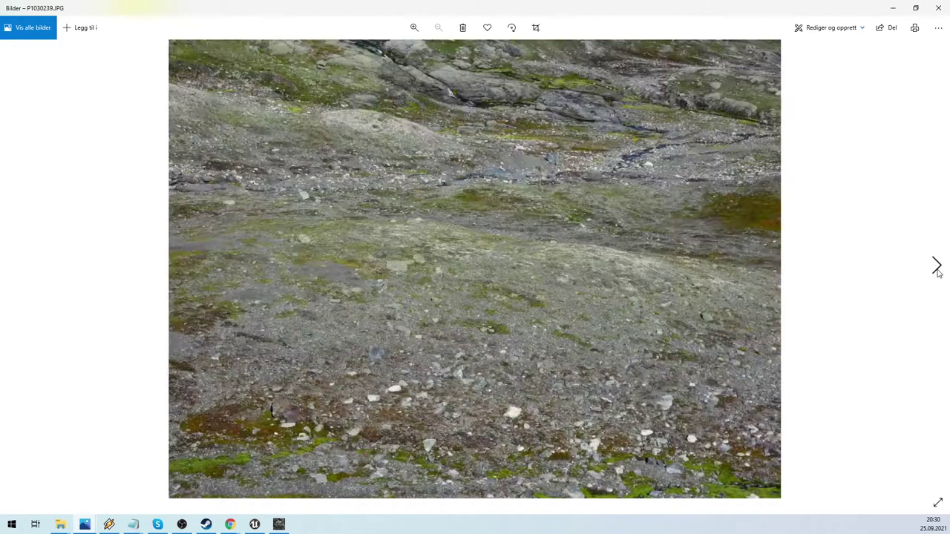
{"action": "left_click", "coordinate": [938, 267]}
{"action": "left_click", "coordinate": [937, 267]}
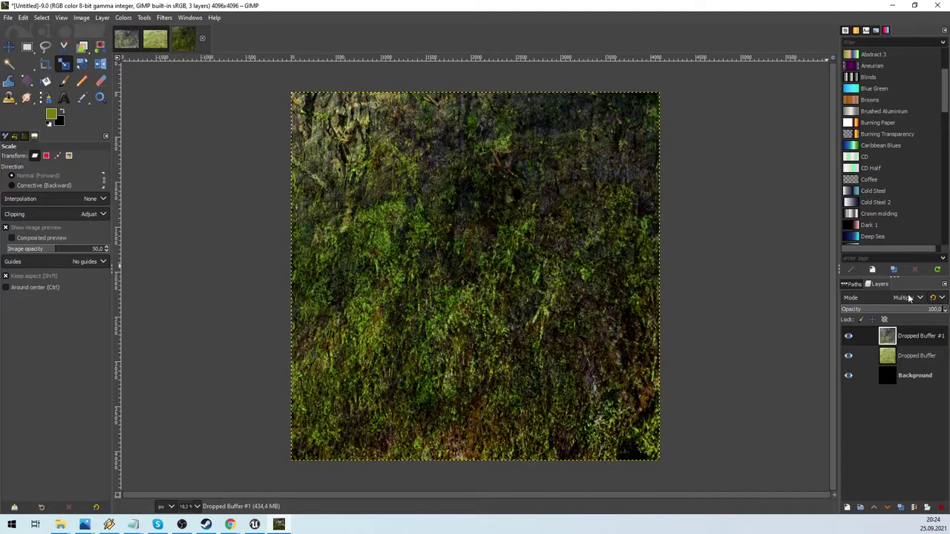
- Stretch the next moss layer to fill the canvas and shift the hue so pink streaks turn green
{"action": "scroll", "coordinate": [909, 297], "scroll_direction": "down", "scroll_amount": 2}
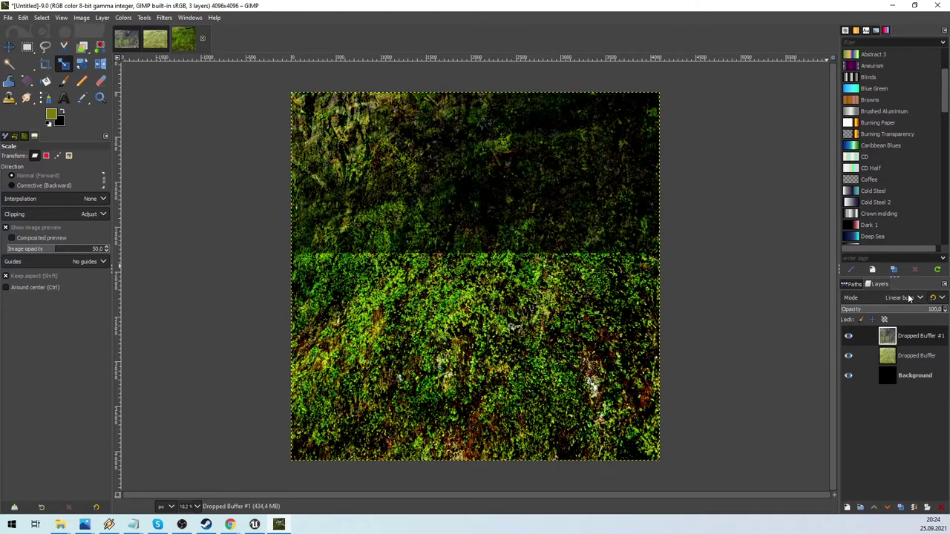
{"action": "scroll", "coordinate": [909, 297], "scroll_direction": "down", "scroll_amount": 3}
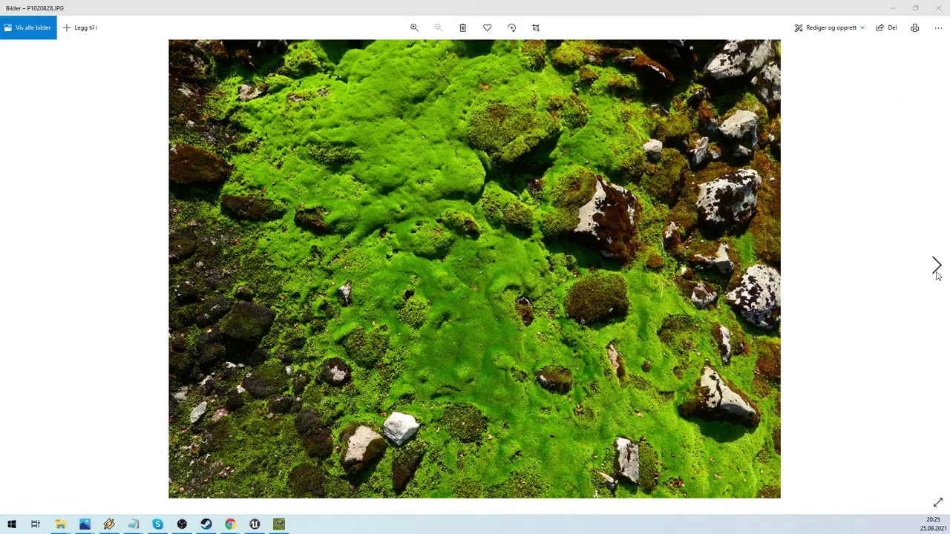
{"action": "left_click", "coordinate": [935, 267]}
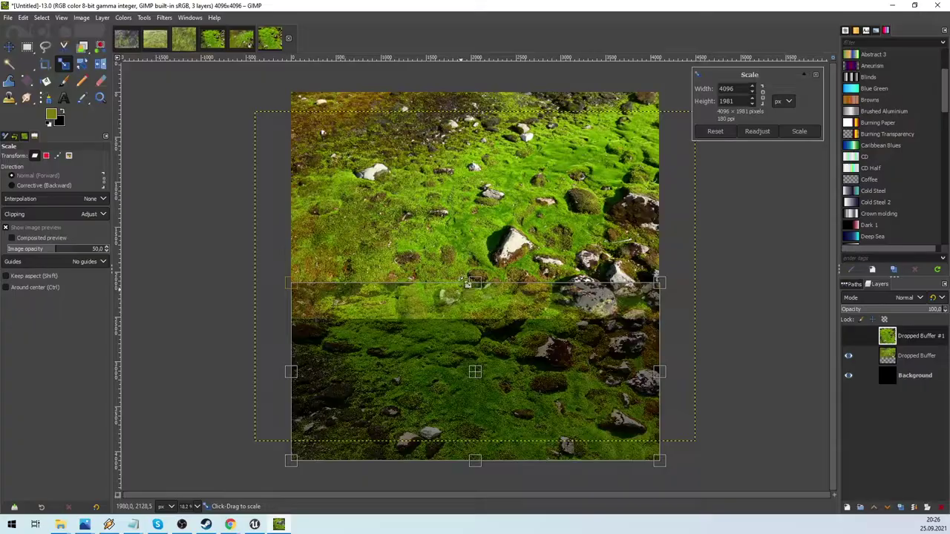
{"action": "left_click_drag", "start_coordinate": [470, 280], "coordinate": [474, 256]}
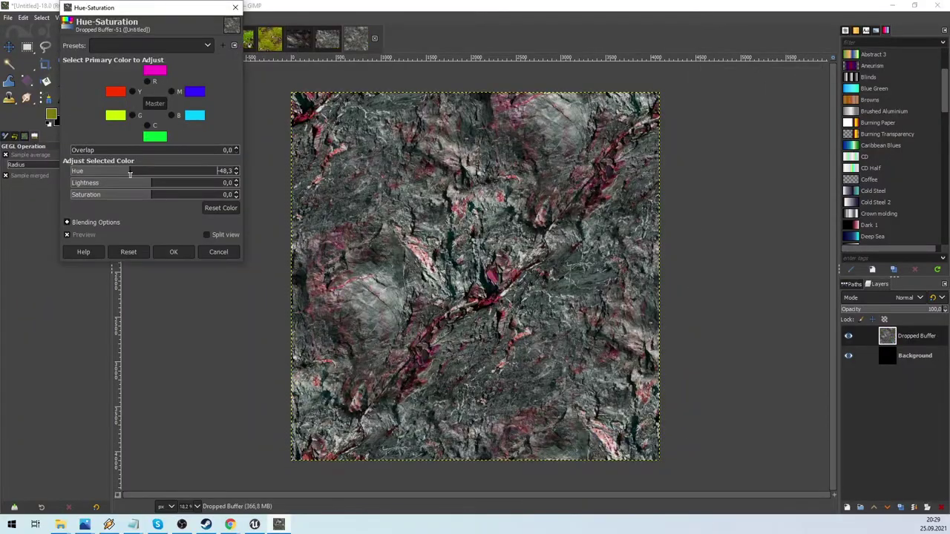
{"action": "left_click_drag", "start_coordinate": [130, 174], "coordinate": [173, 174]}
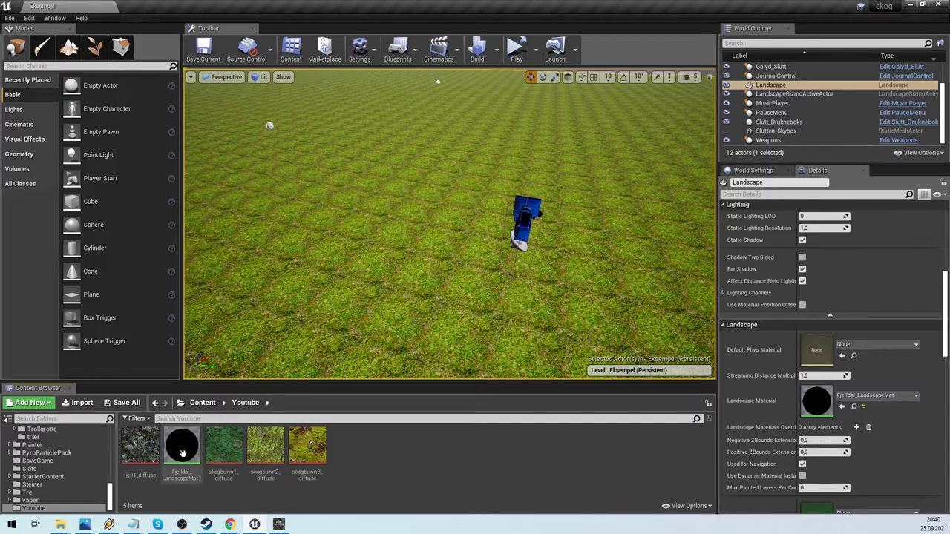
- Rename Fjelldal_LandscapeMat1 to Youtube_Landscape and assign skogbunn2_diffuse to its texture sample
{"action": "left_click", "coordinate": [189, 454]}
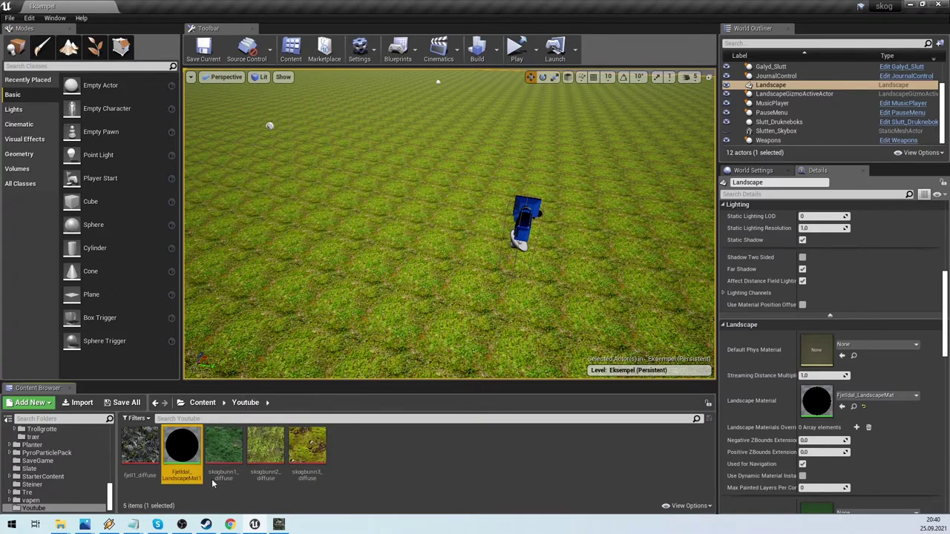
{"action": "right_click", "coordinate": [189, 454]}
{"action": "left_click", "coordinate": [245, 265]}
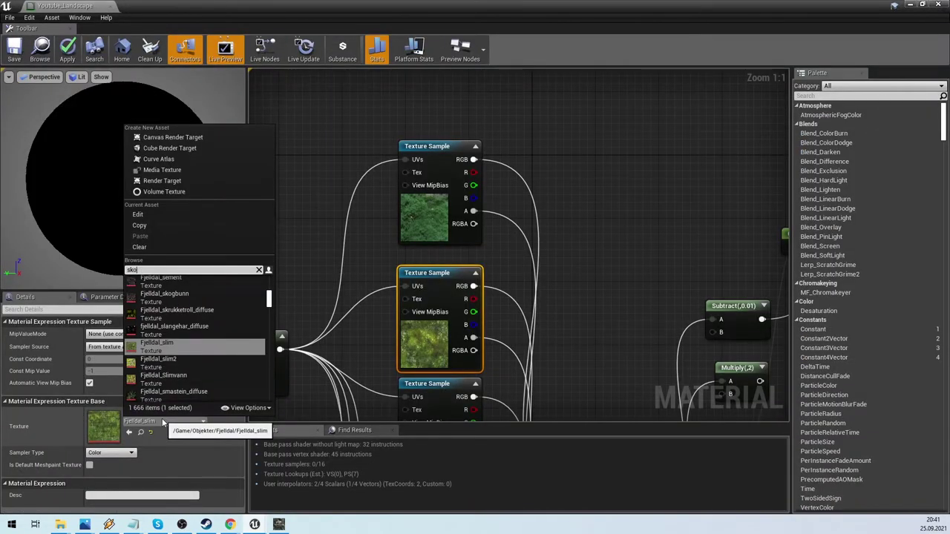
{"action": "type", "text": "n2_di"}
{"action": "left_click", "coordinate": [172, 282]}
{"action": "right_click_drag", "start_coordinate": [591, 351], "coordinate": [563, 154]}
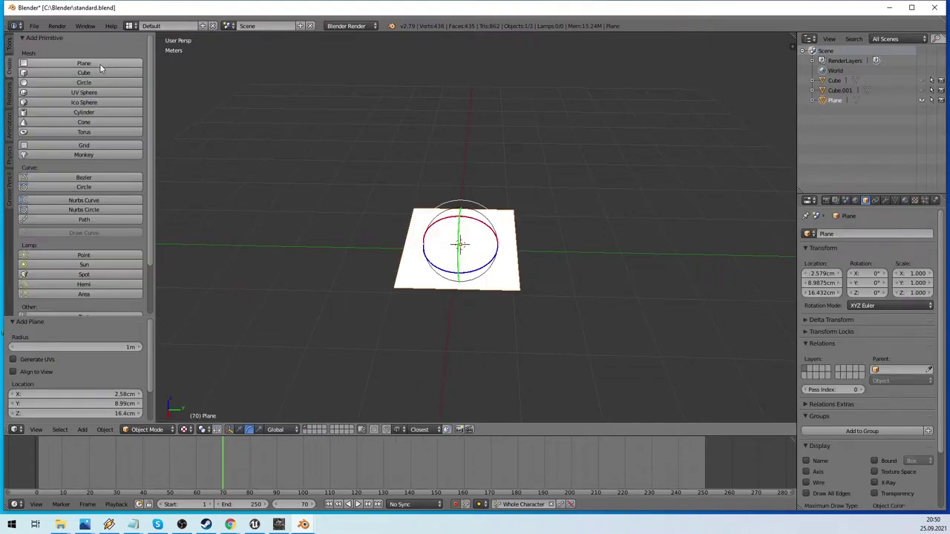
- Set the 3D view to solid shading and put the plane into Edit Mode
{"action": "left_click", "coordinate": [183, 430]}
{"action": "left_click", "coordinate": [212, 394]}
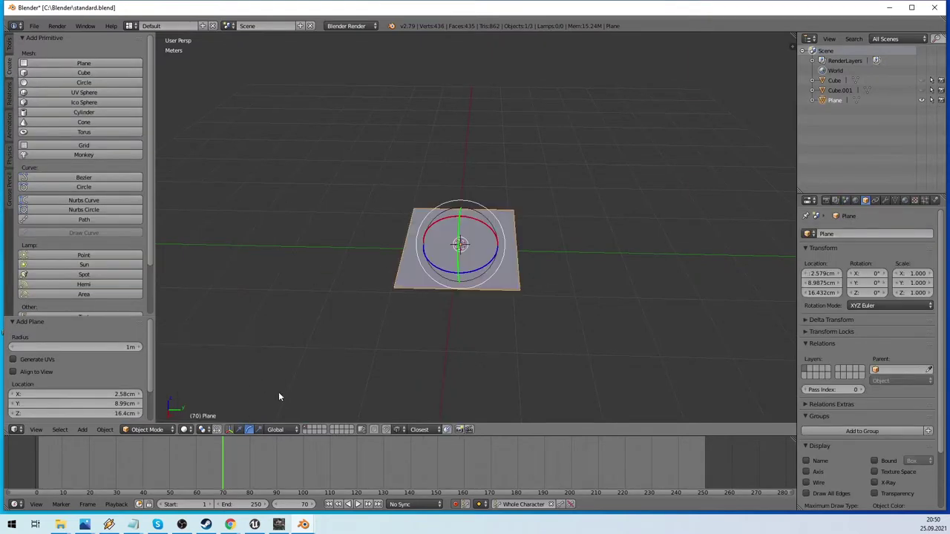
{"action": "left_click", "coordinate": [146, 408]}
{"action": "middle_click_drag", "start_coordinate": [416, 311], "coordinate": [437, 299]}
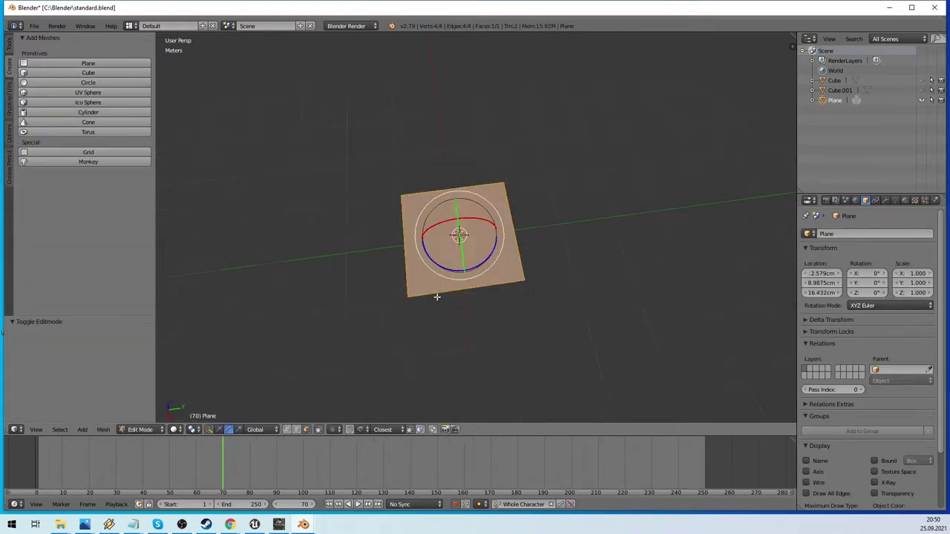
- Leave the UV editor window and switch the 3D view to Texture shading to show the rock texture
{"action": "mouse_move", "coordinate": [303, 524]}
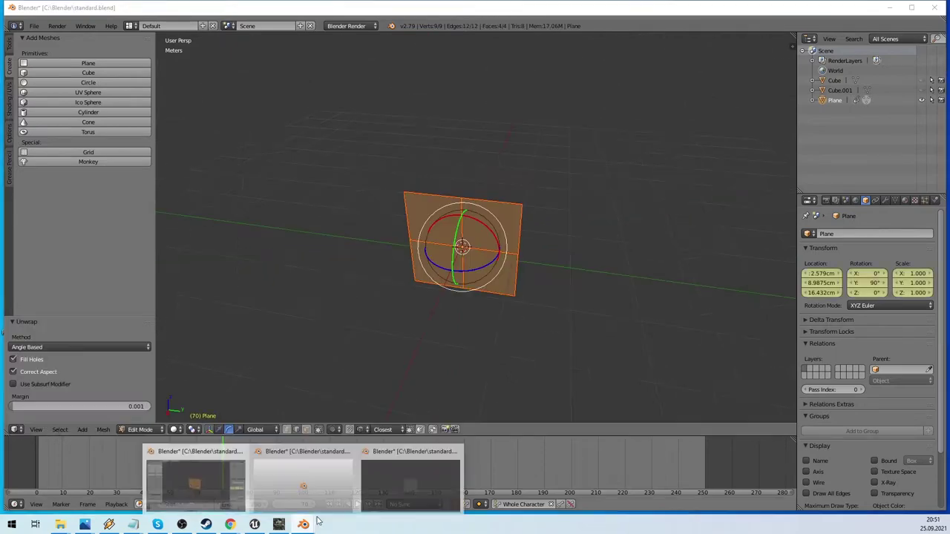
{"action": "left_click", "coordinate": [393, 475]}
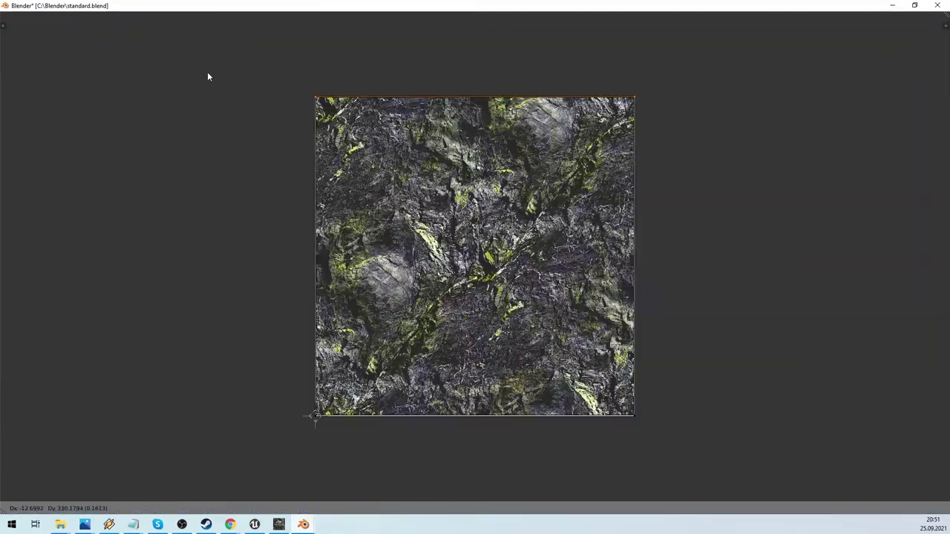
{"action": "left_click", "coordinate": [895, 5]}
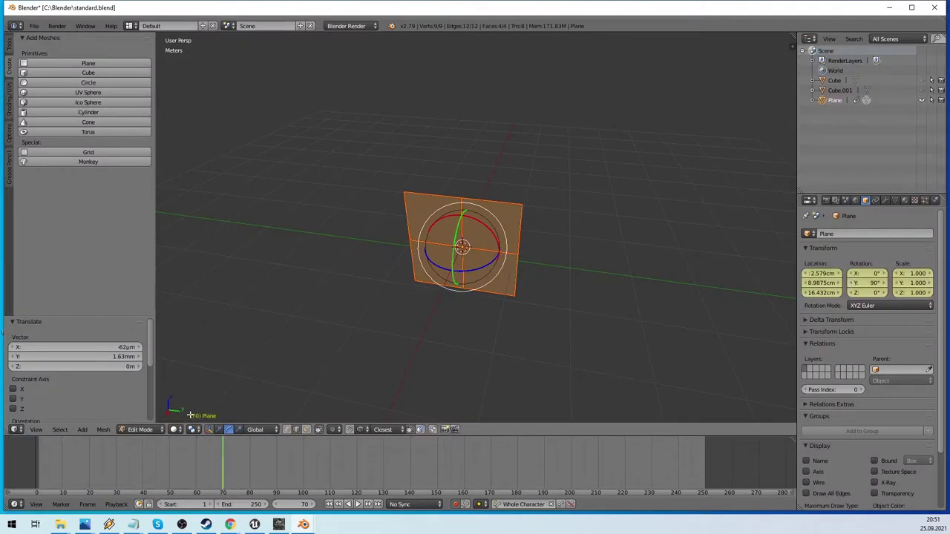
{"action": "left_click", "coordinate": [176, 430]}
{"action": "left_click", "coordinate": [191, 386]}
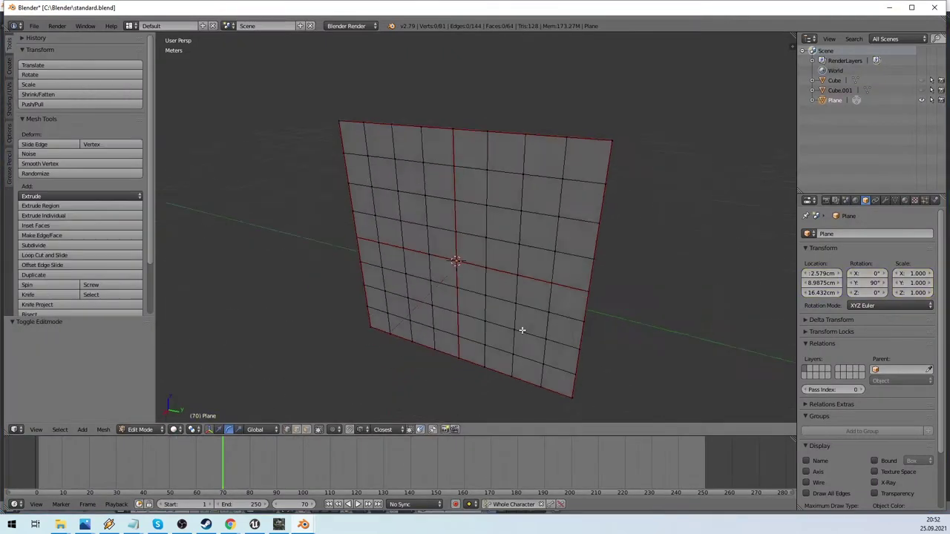
- Switch to textured display with Alt+Z, deselect all vertices and inspect the sculpted rock plane from several angles
{"action": "middle_click_drag", "start_coordinate": [521, 329], "coordinate": [530, 333]}
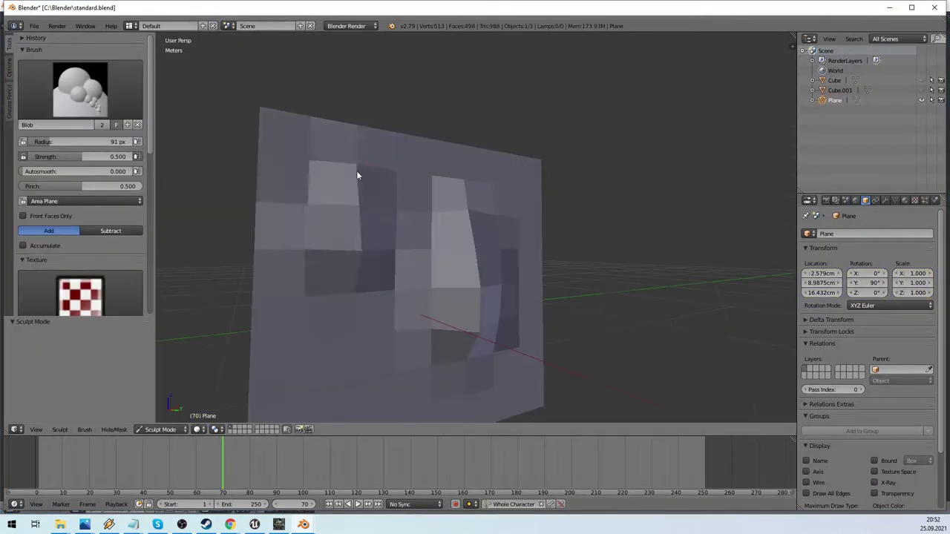
{"action": "middle_click_drag", "start_coordinate": [330, 289], "coordinate": [434, 359]}
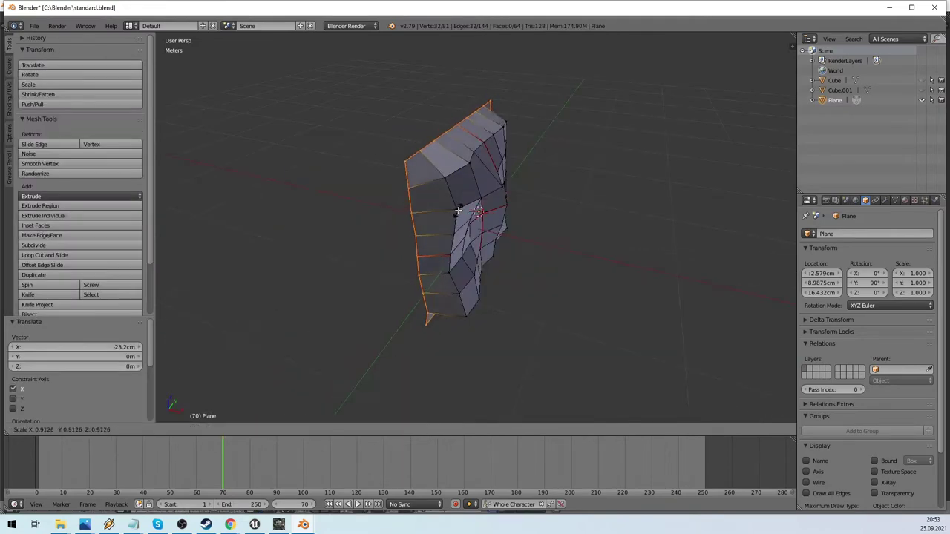
{"action": "key", "text": "alt+z"}
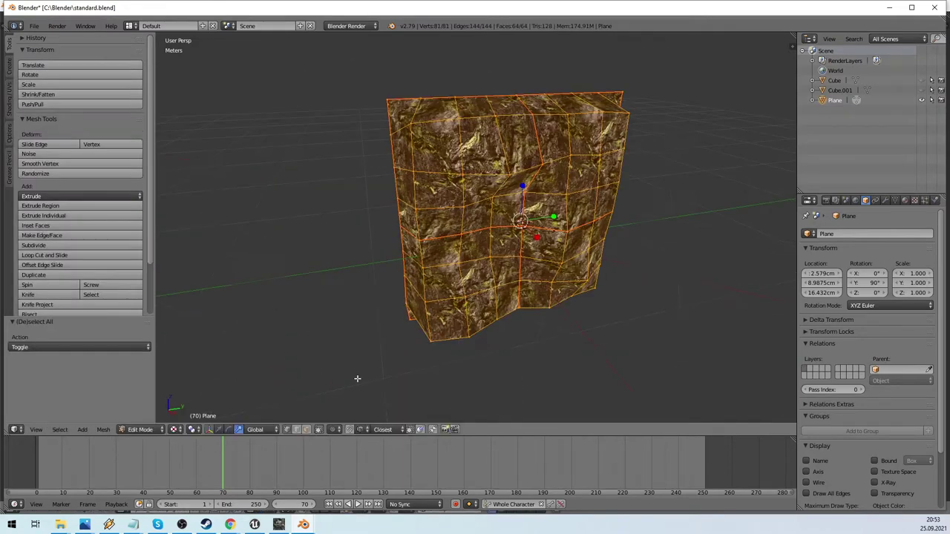
{"action": "key", "text": "a"}
{"action": "middle_click_drag", "start_coordinate": [485, 376], "coordinate": [549, 348]}
{"action": "scroll", "coordinate": [463, 339], "scroll_direction": "up", "scroll_amount": 3}
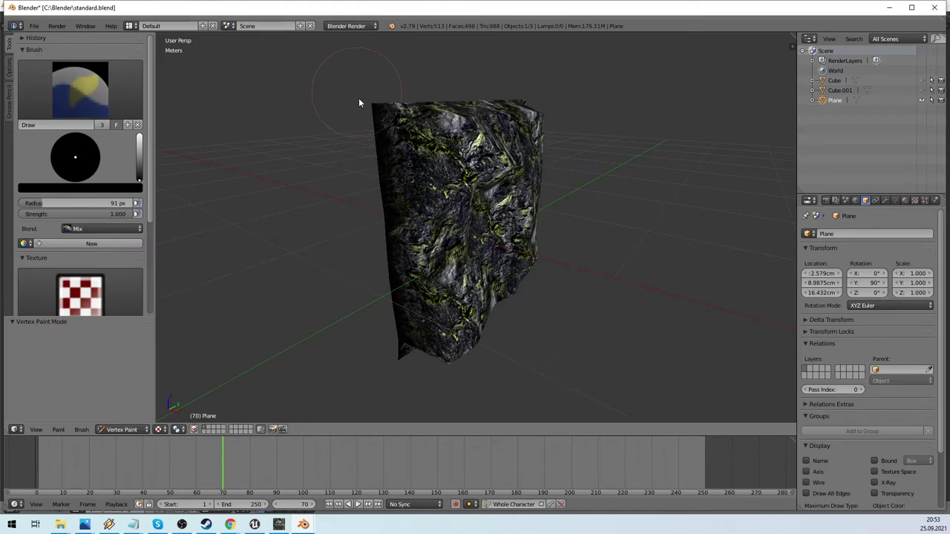
{"action": "middle_click_drag", "start_coordinate": [359, 100], "coordinate": [369, 85]}
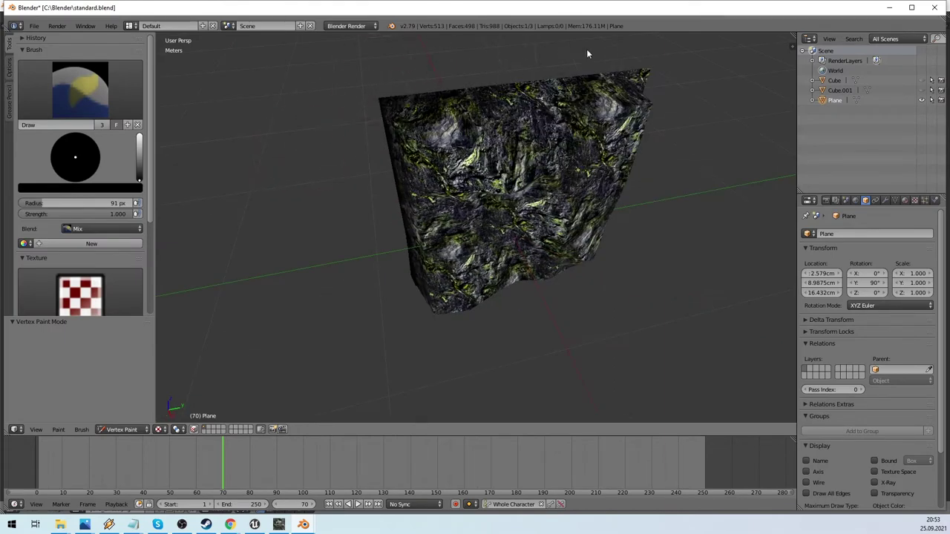
{"action": "middle_click_drag", "start_coordinate": [670, 57], "coordinate": [516, 134]}
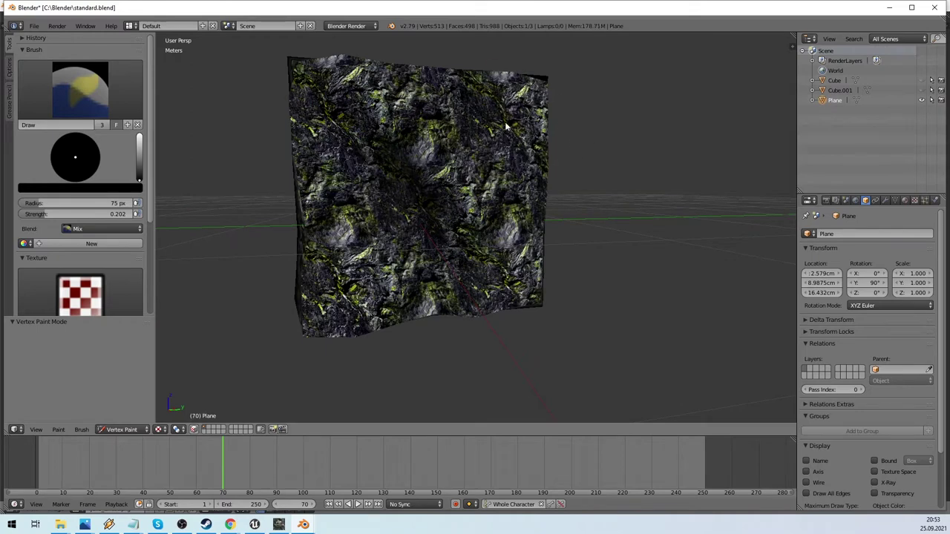
- Place a duplicated rock piece and scale it to a new size
{"action": "middle_click_drag", "start_coordinate": [523, 132], "coordinate": [533, 128]}
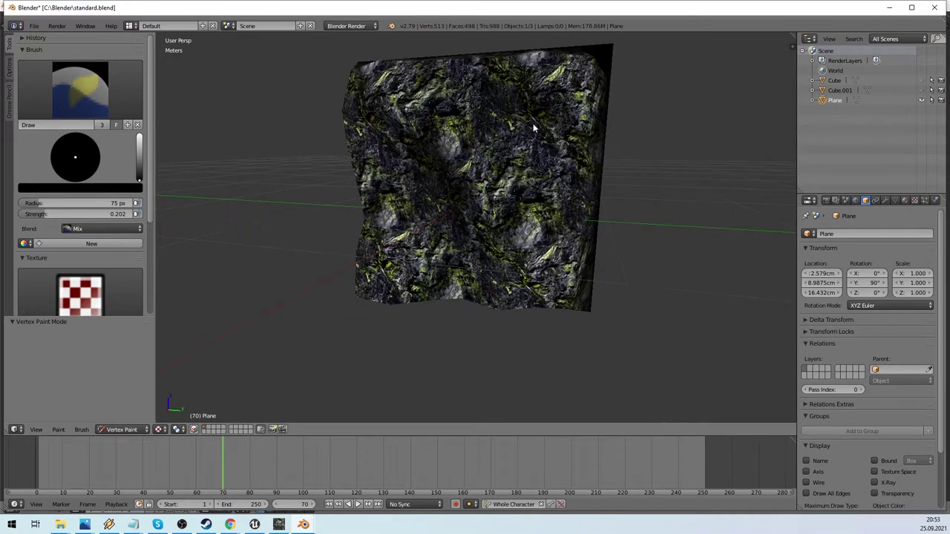
{"action": "left_click", "coordinate": [504, 226]}
{"action": "middle_click_drag", "start_coordinate": [504, 226], "coordinate": [401, 223]}
{"action": "key", "text": "s"}
{"action": "left_click", "coordinate": [497, 206]}
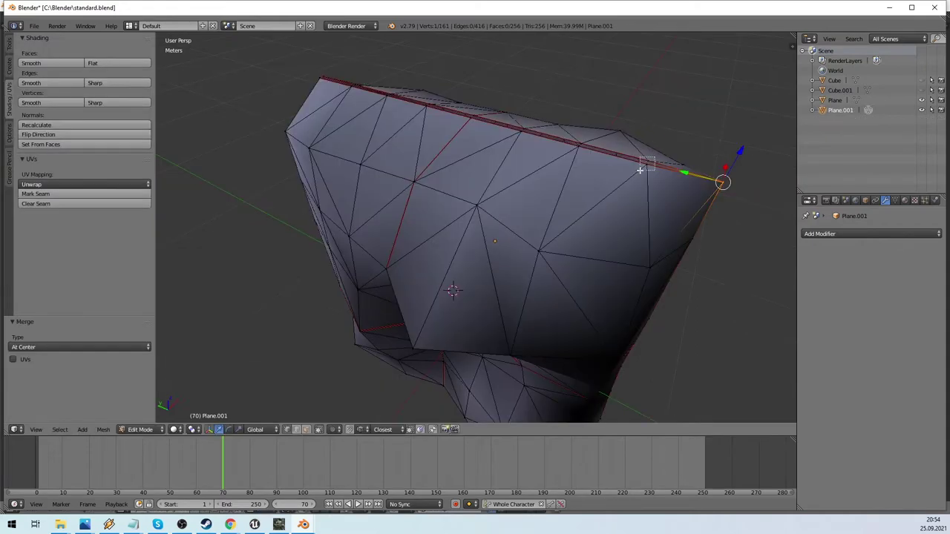
- Merge stray vertices along the rock's top edge and show the piece with texture shading
{"action": "key", "text": "g"}
{"action": "left_click", "coordinate": [644, 162]}
{"action": "key", "text": "g"}
{"action": "left_click", "coordinate": [577, 141]}
{"action": "middle_click_drag", "start_coordinate": [576, 141], "coordinate": [551, 152]}
{"action": "left_click", "coordinate": [176, 428]}
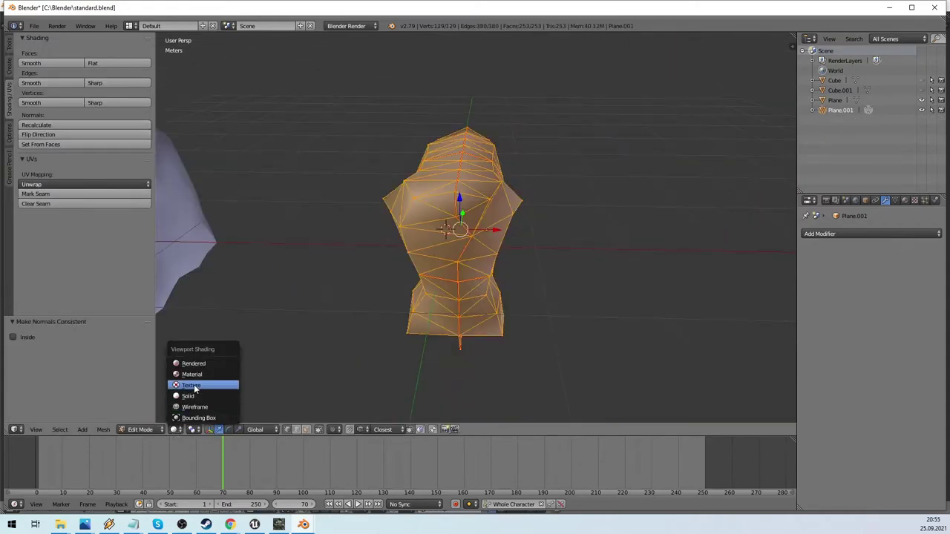
{"action": "left_click", "coordinate": [192, 386]}
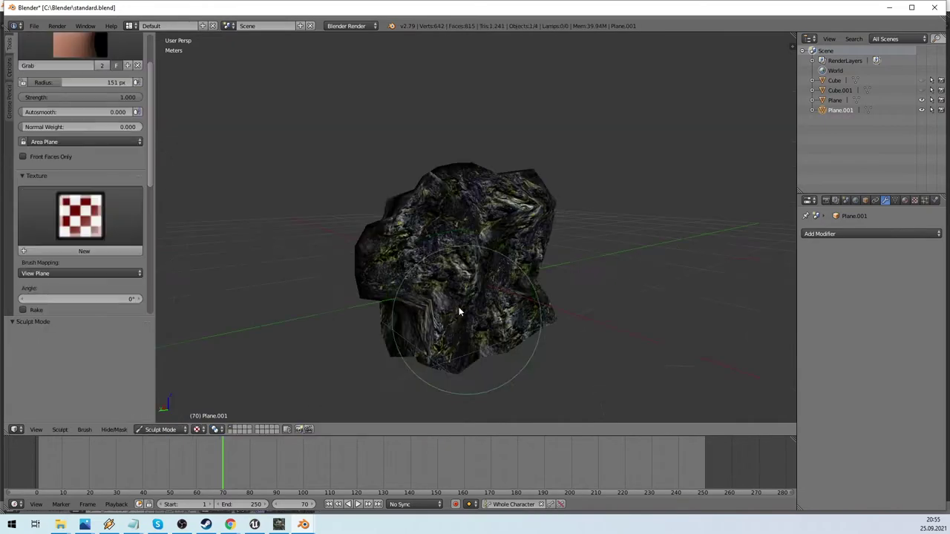
{"action": "mouse_move", "coordinate": [458, 311]}
{"action": "middle_mouse_down"}
{"action": "mouse_move", "coordinate": [475, 327]}
{"action": "mouse_move", "coordinate": [409, 255]}
{"action": "mouse_move", "coordinate": [331, 286]}
{"action": "mouse_move", "coordinate": [414, 304]}
{"action": "mouse_move", "coordinate": [423, 290]}
{"action": "mouse_move", "coordinate": [453, 295]}
{"action": "mouse_move", "coordinate": [373, 262]}
{"action": "middle_mouse_up"}
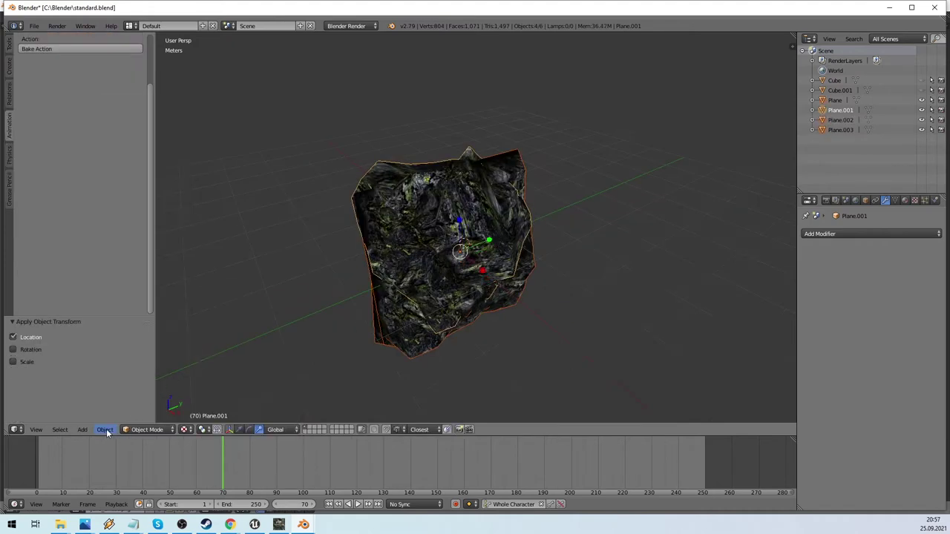
- Apply the rock's rotation and scale, then bring up the File > Export formats
{"action": "left_click", "coordinate": [106, 432]}
{"action": "mouse_move", "coordinate": [123, 354]}
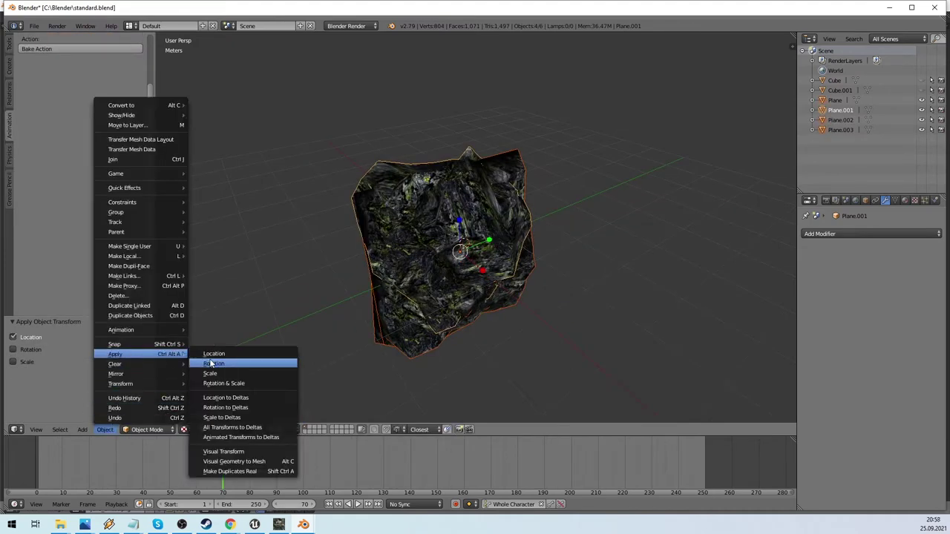
{"action": "left_click", "coordinate": [211, 364]}
{"action": "left_click", "coordinate": [105, 430]}
{"action": "left_click", "coordinate": [211, 373]}
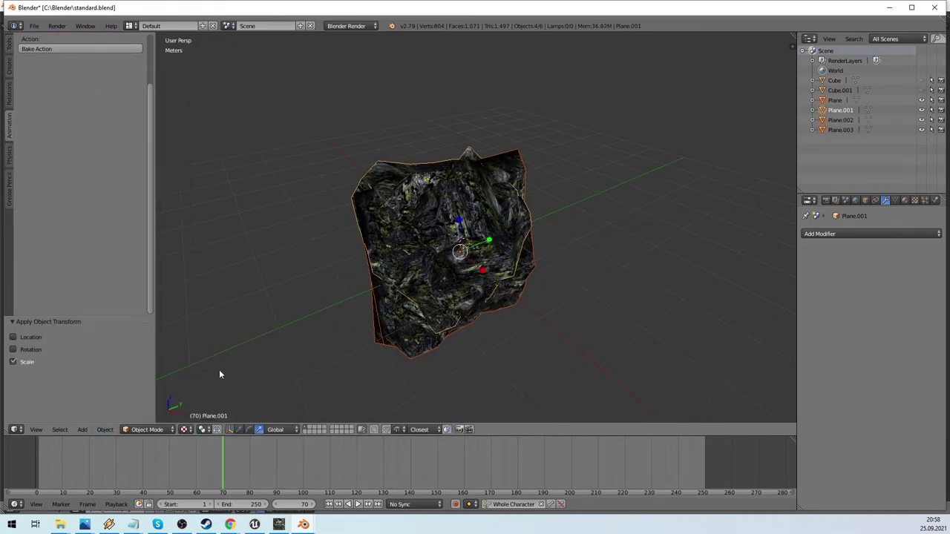
{"action": "left_click", "coordinate": [34, 26]}
{"action": "mouse_move", "coordinate": [74, 225]}
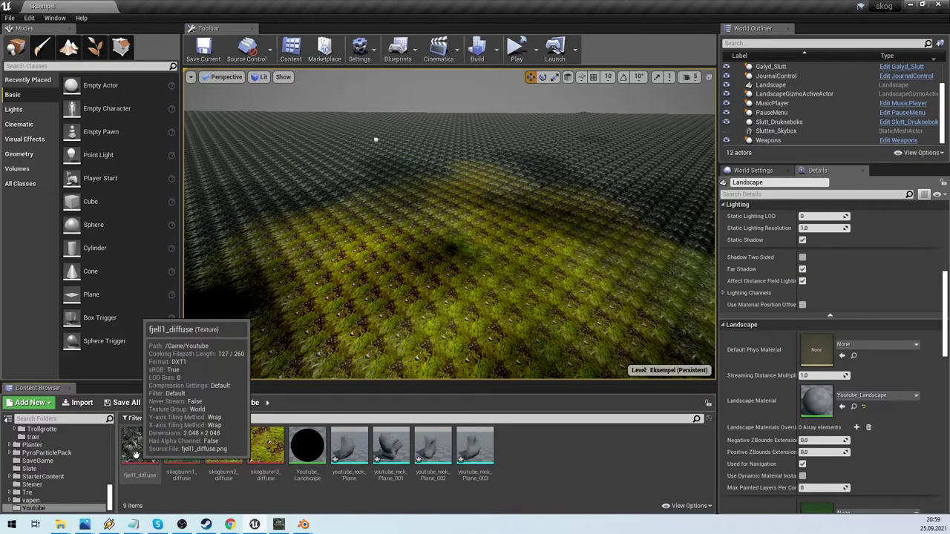
- Create fjell1_diffuse_Mat from the fjell1_diffuse texture and set its shading model to Unlit
{"action": "right_click", "coordinate": [141, 472]}
{"action": "left_click", "coordinate": [170, 161]}
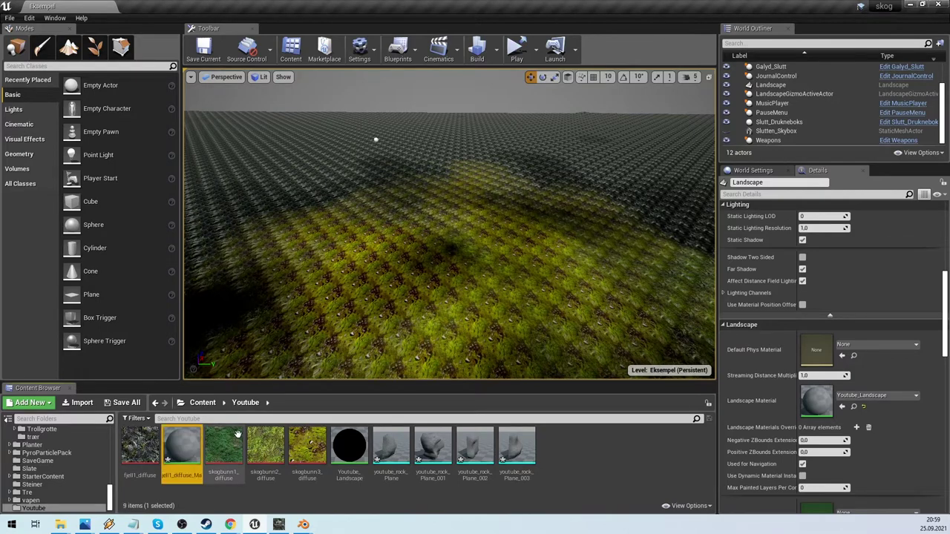
{"action": "double_click", "coordinate": [181, 449]}
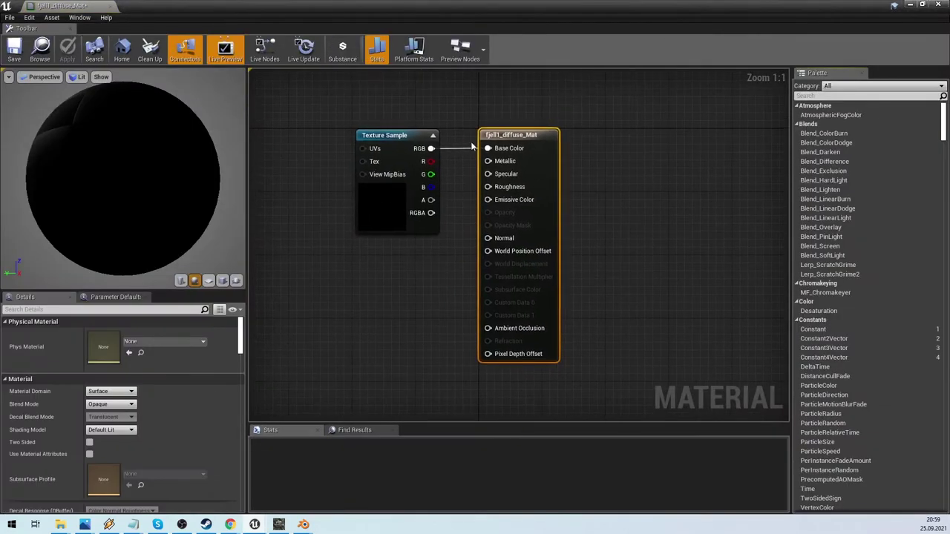
{"action": "left_click_drag", "start_coordinate": [512, 136], "coordinate": [592, 135]}
{"action": "left_click", "coordinate": [107, 429]}
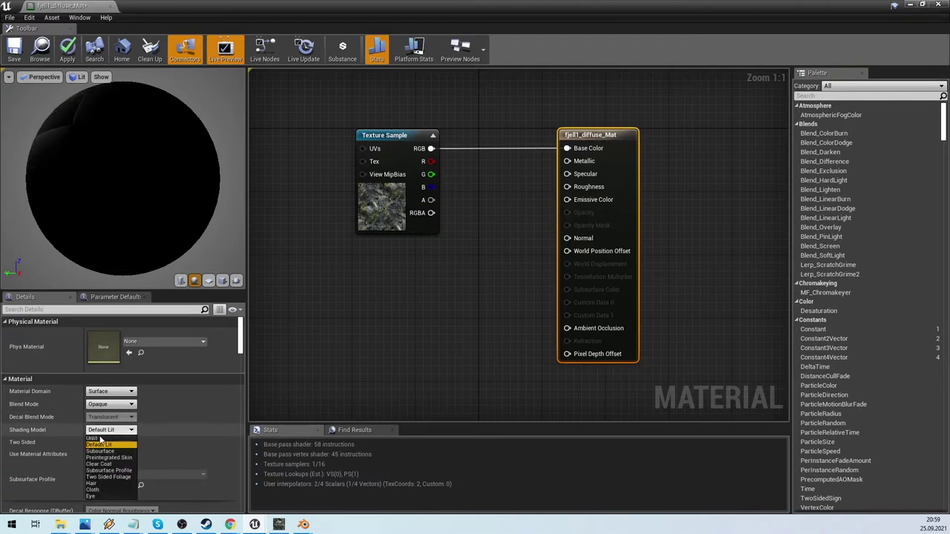
{"action": "left_click", "coordinate": [93, 437]}
- Add a Multiply node and feed vertex colour into its B input
{"action": "right_click", "coordinate": [455, 214]}
{"action": "type", "text": "multiply"}
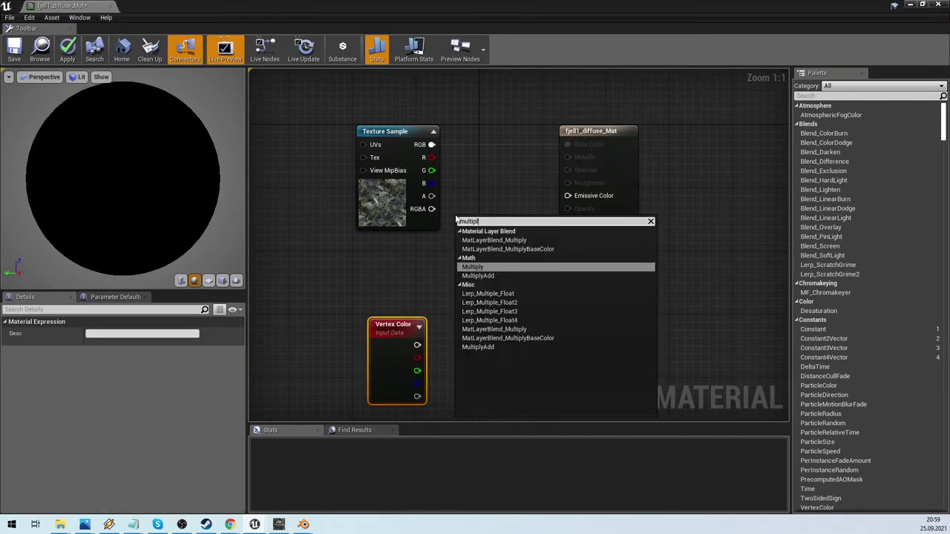
{"action": "key", "text": "Return"}
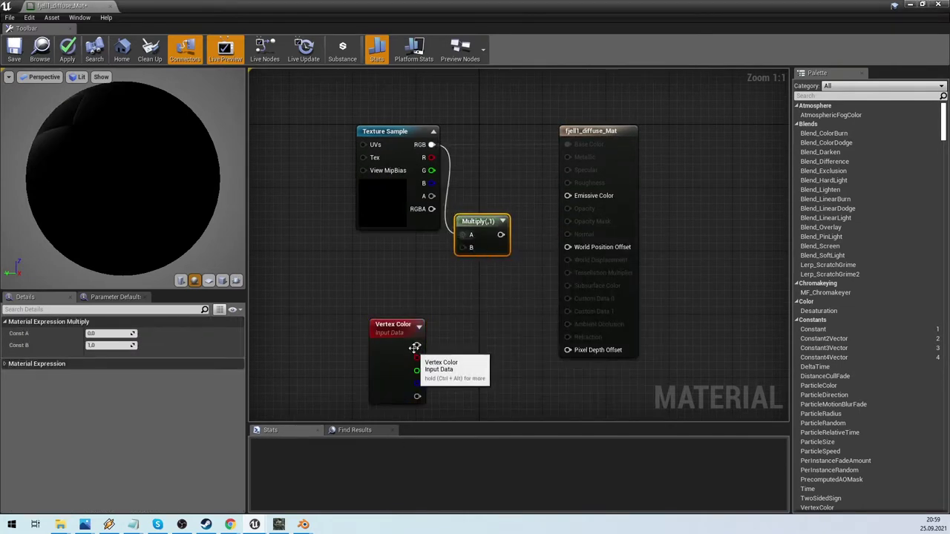
{"action": "left_click_drag", "start_coordinate": [417, 345], "coordinate": [570, 195]}
- Assign fjell1_diffuse_Mat to the rock mesh's Element 0 and apply the change
{"action": "left_click", "coordinate": [66, 49]}
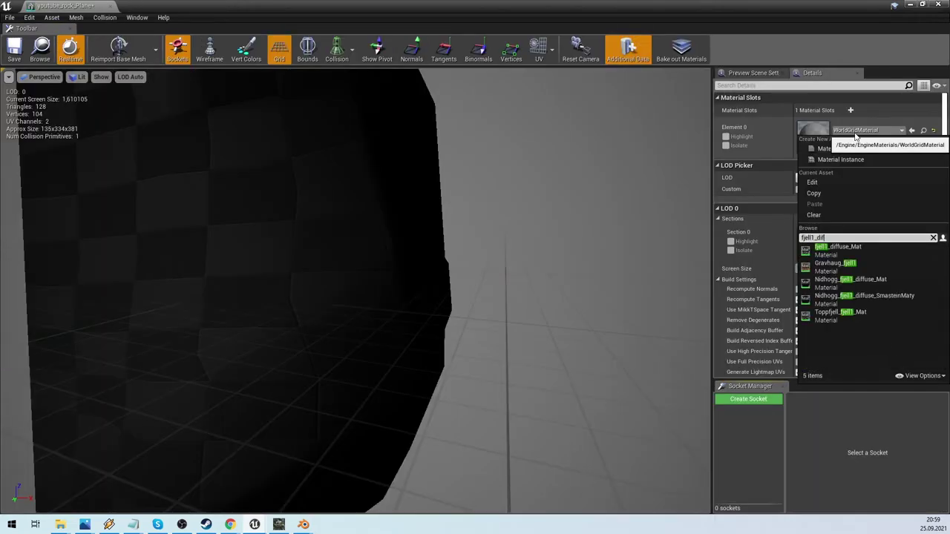
{"action": "left_click", "coordinate": [842, 250]}
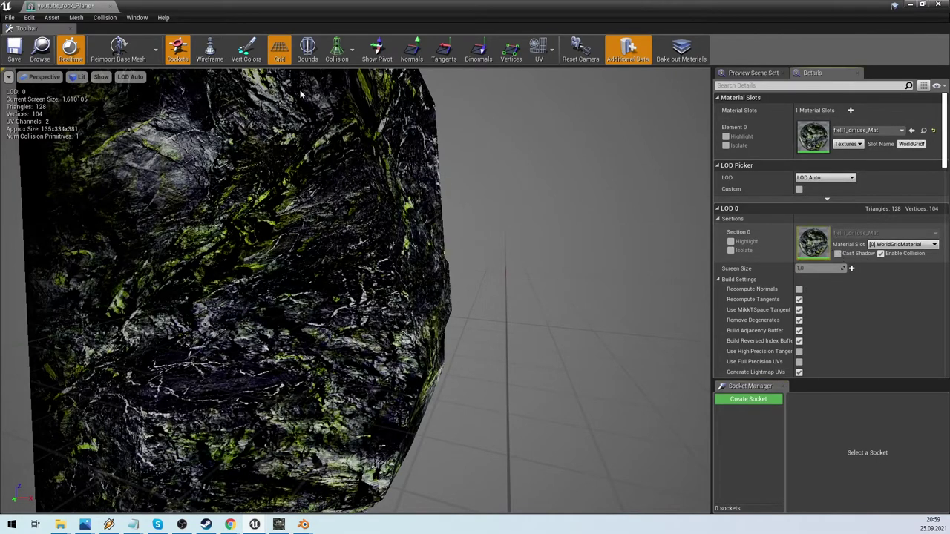
{"action": "scroll", "coordinate": [263, 91], "scroll_direction": "down", "scroll_amount": 5}
{"action": "left_click_drag", "start_coordinate": [297, 119], "coordinate": [438, 238]}
- Replace the rock's simple collision with complex-as-simple using the Steiner preset, then save the mesh
{"action": "left_click", "coordinate": [105, 17]}
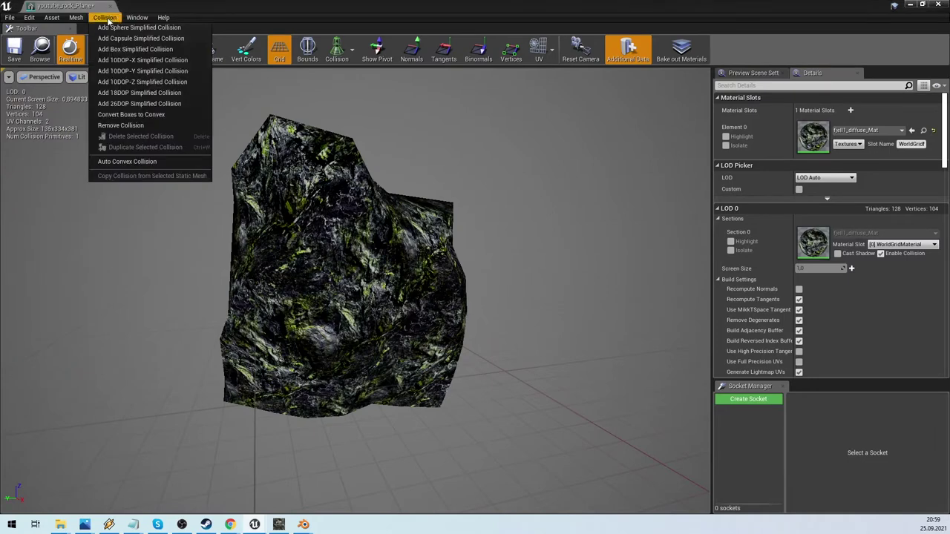
{"action": "left_click", "coordinate": [127, 117]}
{"action": "left_click_drag", "start_coordinate": [948, 149], "coordinate": [946, 286]}
{"action": "left_click", "coordinate": [820, 170]}
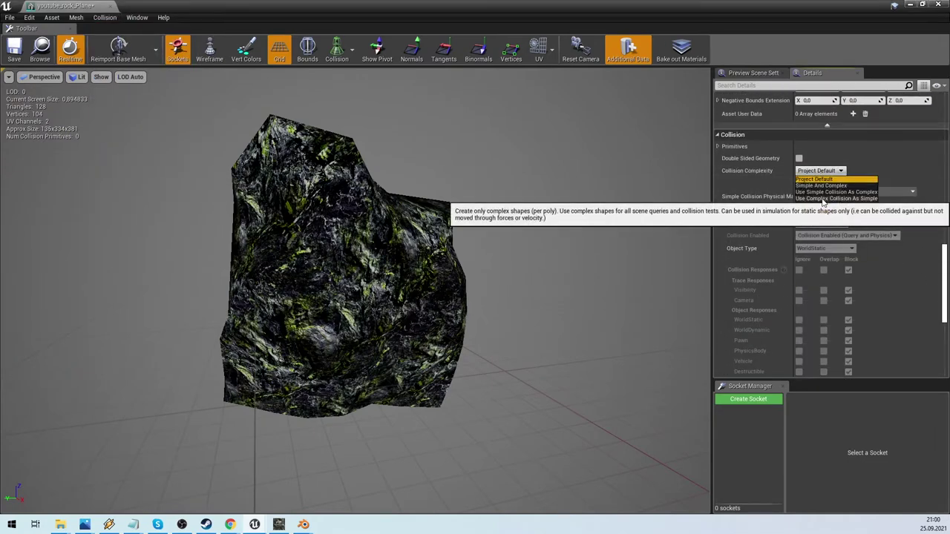
{"action": "left_click", "coordinate": [835, 199]}
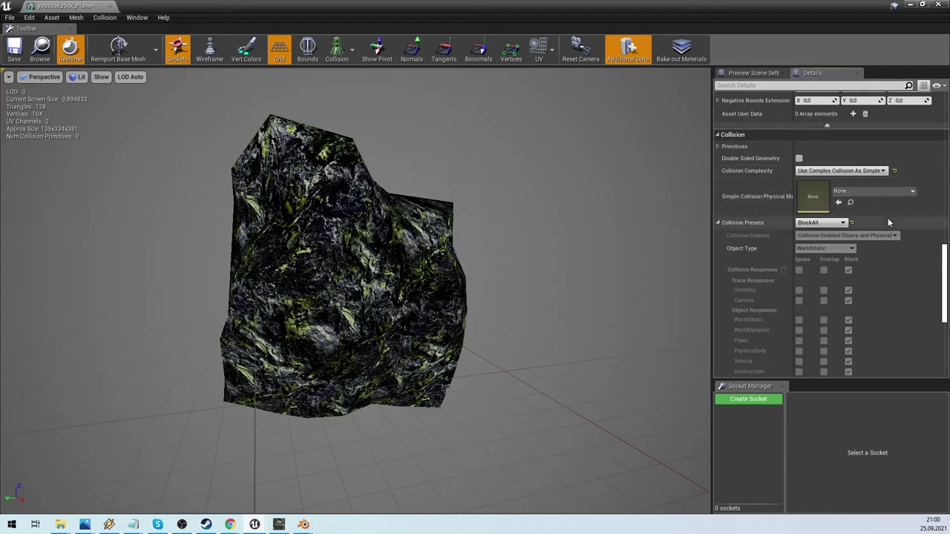
{"action": "left_click", "coordinate": [818, 222]}
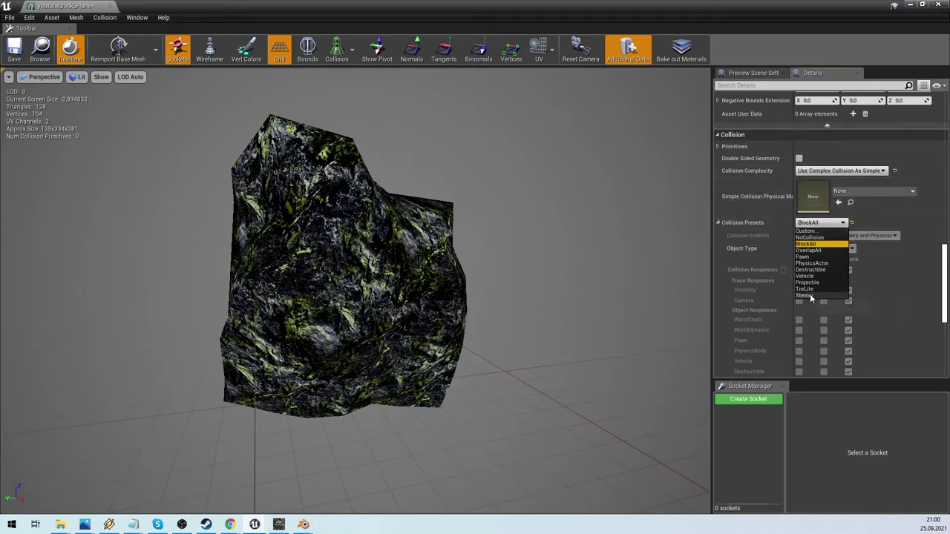
{"action": "left_click", "coordinate": [805, 295]}
{"action": "left_click", "coordinate": [14, 56]}
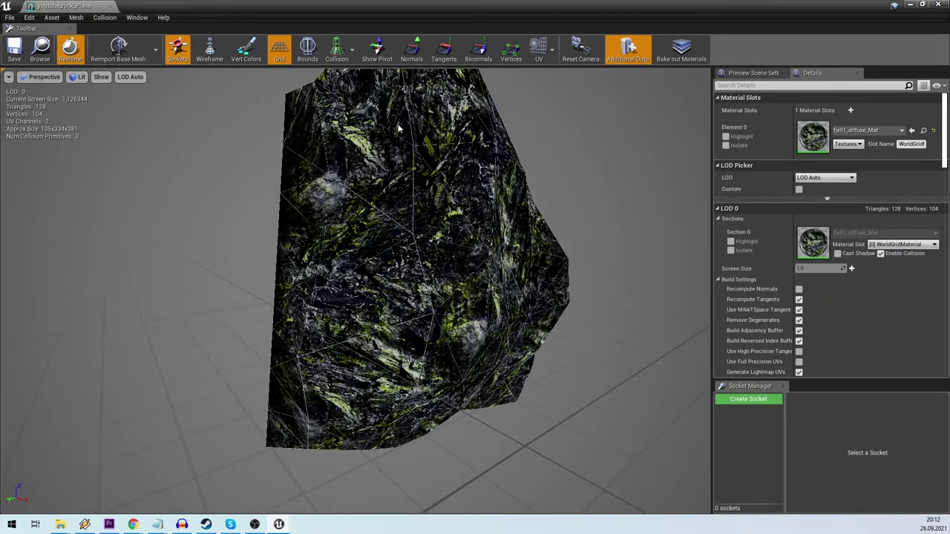
{"action": "left_click_drag", "start_coordinate": [415, 282], "coordinate": [549, 291]}
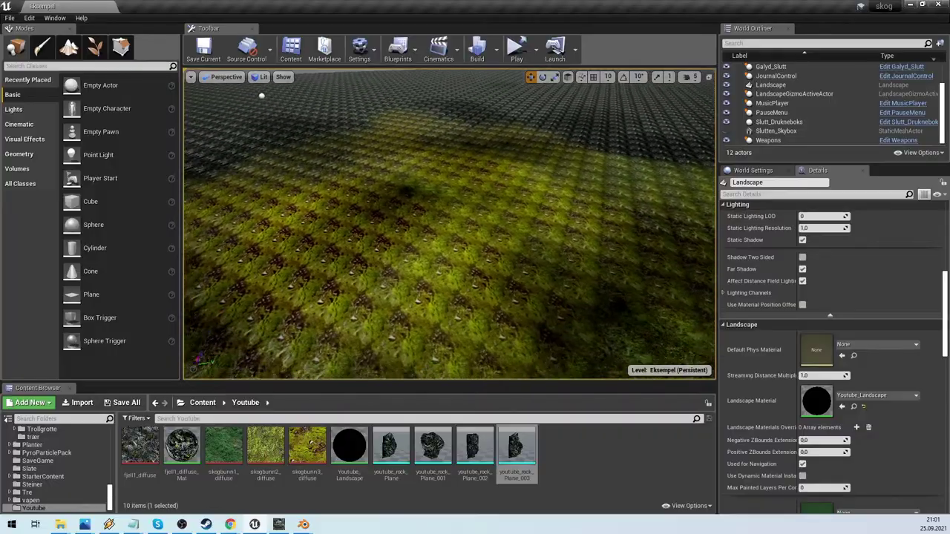
- Drag several youtube_rock_Plane pieces into the level and move them into a large arch
{"action": "right_click_drag", "start_coordinate": [445, 245], "coordinate": [446, 186]}
{"action": "left_click_drag", "start_coordinate": [391, 447], "coordinate": [446, 312]}
{"action": "key", "text": "w"}
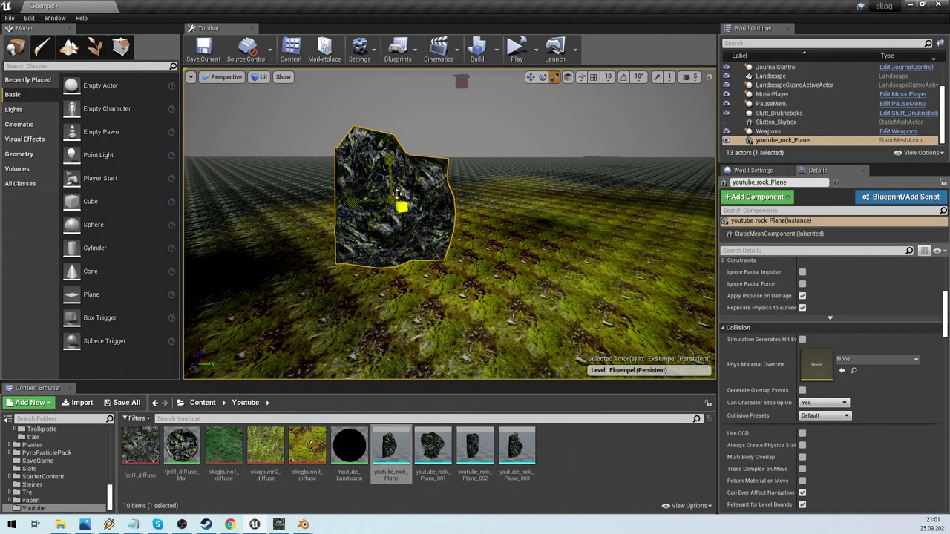
{"action": "left_click_drag", "start_coordinate": [400, 208], "coordinate": [415, 223]}
{"action": "left_click_drag", "start_coordinate": [475, 446], "coordinate": [512, 154]}
{"action": "right_click_drag", "start_coordinate": [512, 154], "coordinate": [445, 223]}
{"action": "left_click_drag", "start_coordinate": [445, 222], "coordinate": [447, 285], "text": "alt"}
{"action": "right_click_drag", "start_coordinate": [447, 286], "coordinate": [371, 223]}
- Place another rock piece on the left and rotate it into position
{"action": "left_click_drag", "start_coordinate": [433, 445], "coordinate": [312, 223]}
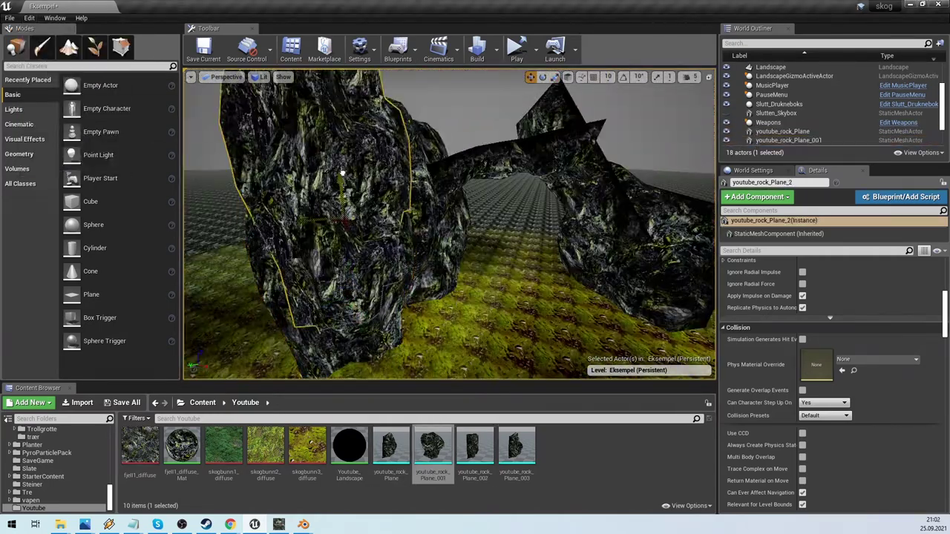
{"action": "key", "text": "e"}
{"action": "left_click_drag", "start_coordinate": [311, 133], "coordinate": [289, 178]}
{"action": "key", "text": "w"}
{"action": "right_click_drag", "start_coordinate": [377, 91], "coordinate": [414, 195]}
{"action": "key", "text": "e"}
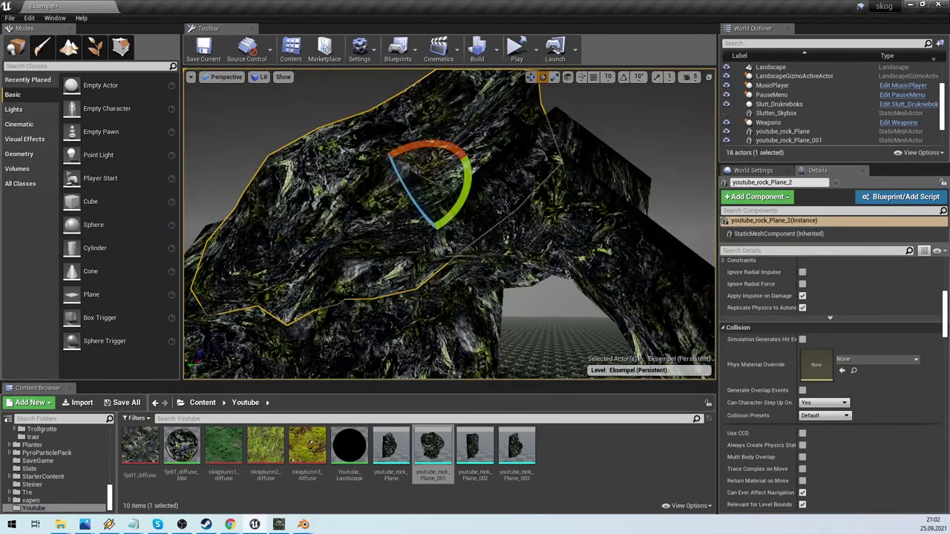
{"action": "right_click_drag", "start_coordinate": [414, 194], "coordinate": [416, 223]}
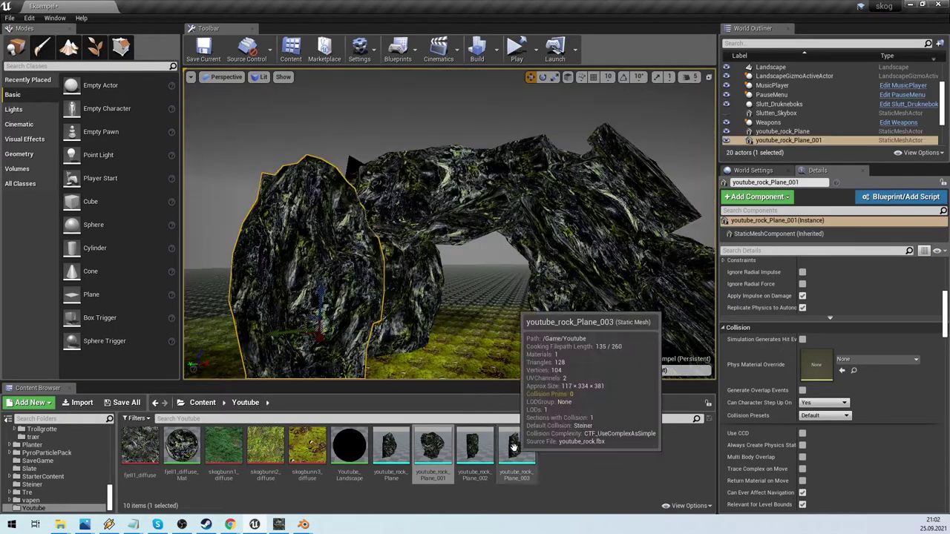
- Place the youtube_rock_Plane_003 rock and duplicate it with Edit > Duplicate
{"action": "left_click_drag", "start_coordinate": [517, 445], "coordinate": [355, 136]}
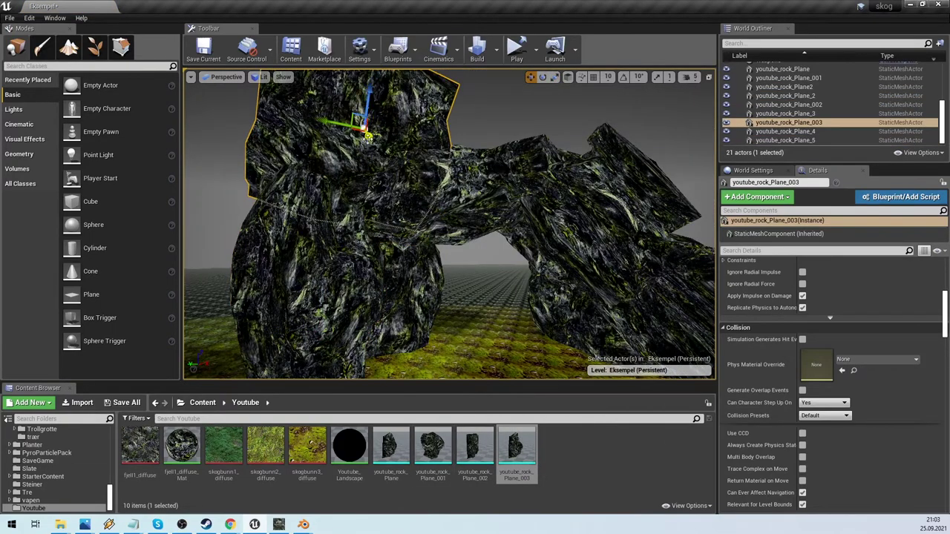
{"action": "right_click_drag", "start_coordinate": [336, 88], "coordinate": [364, 134]}
{"action": "left_click", "coordinate": [29, 17]}
{"action": "left_click", "coordinate": [52, 104]}
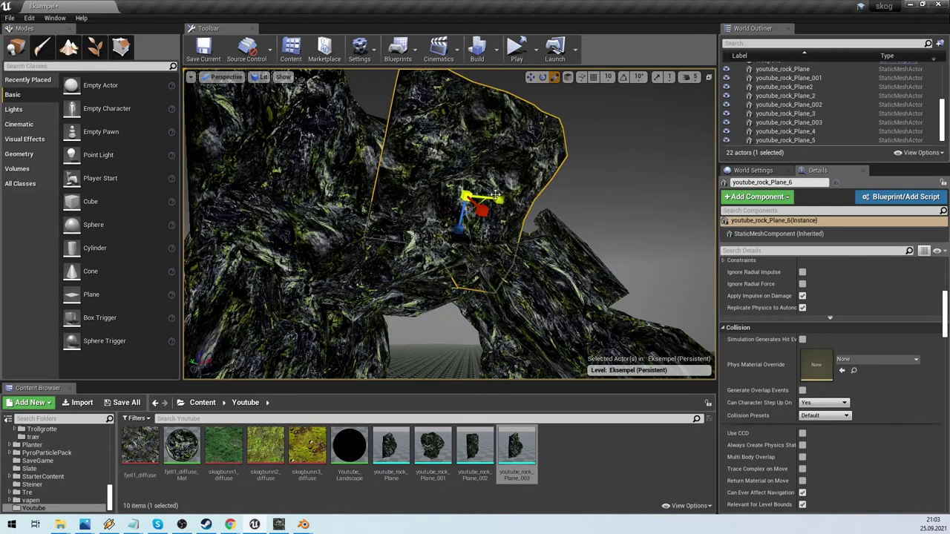
{"action": "right_click_drag", "start_coordinate": [445, 223], "coordinate": [460, 226]}
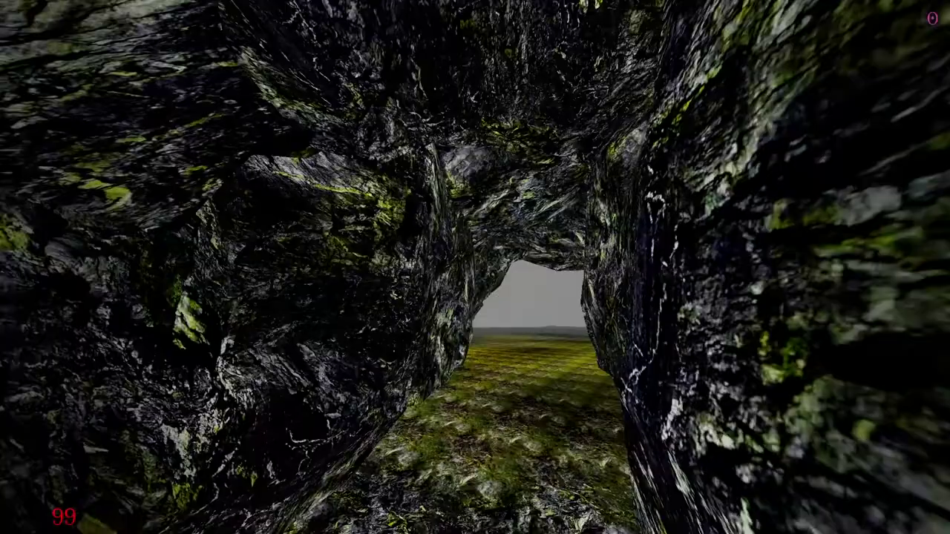
{"action": "key", "text": "w"}
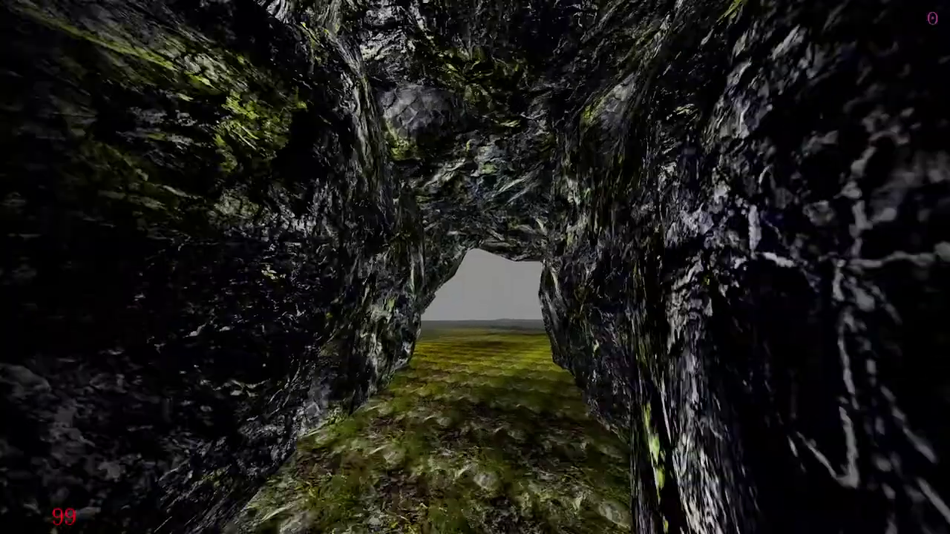
{"action": "key", "text": "w"}
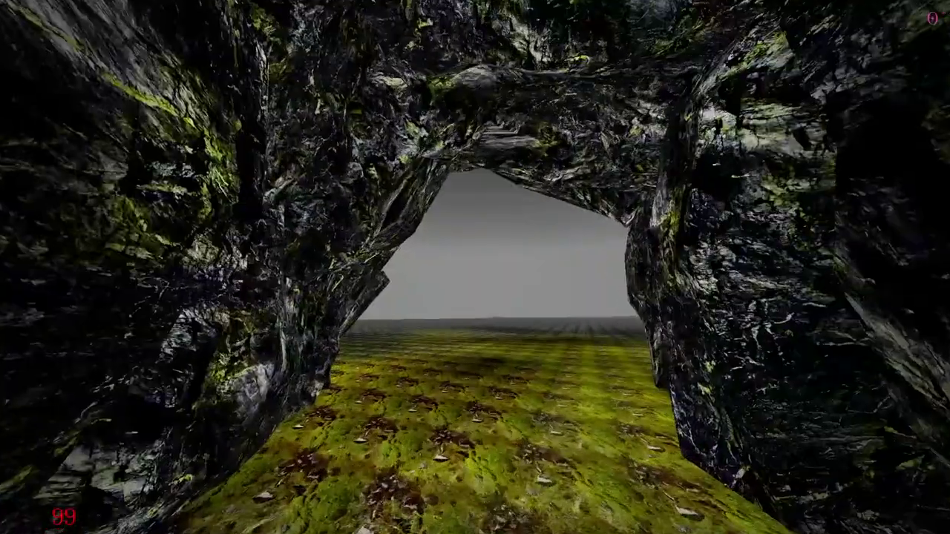
{"action": "key", "text": "w"}
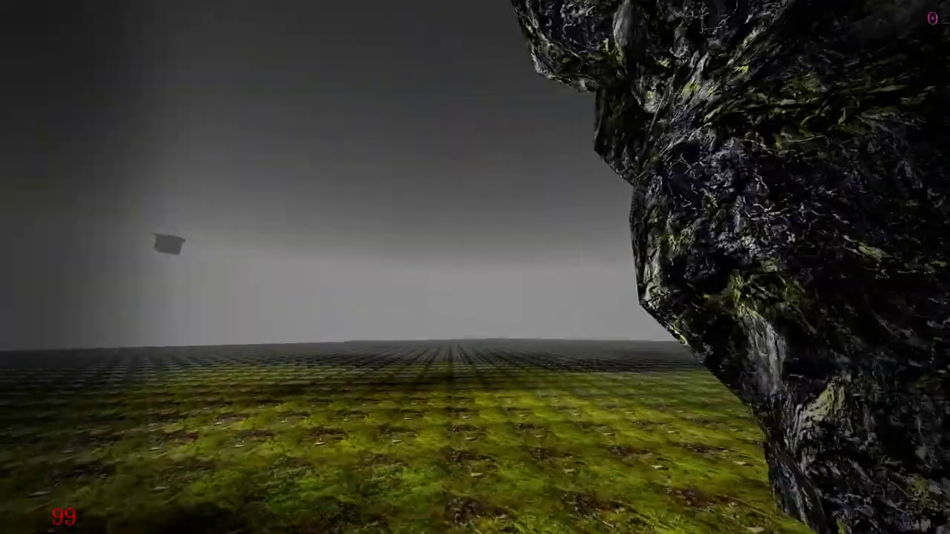
{"action": "key", "text": "Right"}
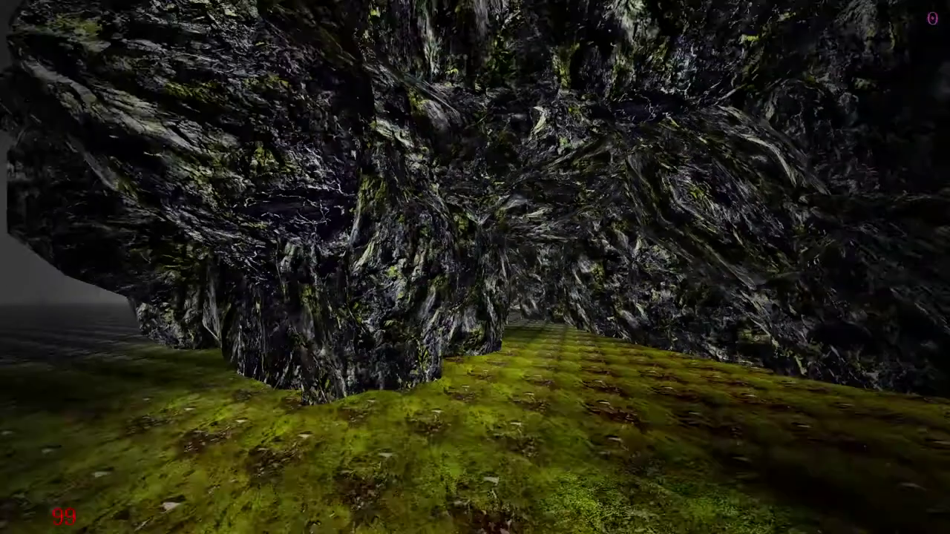
{"action": "key", "text": "s"}
{"action": "key", "text": "w"}
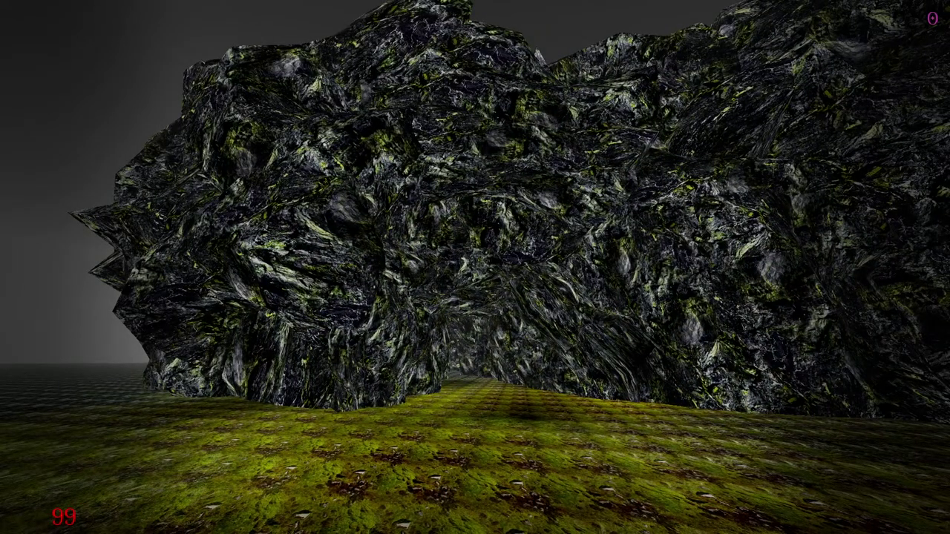
{"action": "key", "text": "Escape"}
- Select and frame the rock pieces, then play-test by walking through the cave passage
{"action": "left_click_drag", "start_coordinate": [196, 297], "coordinate": [196, 297], "text": "ctrl+alt"}
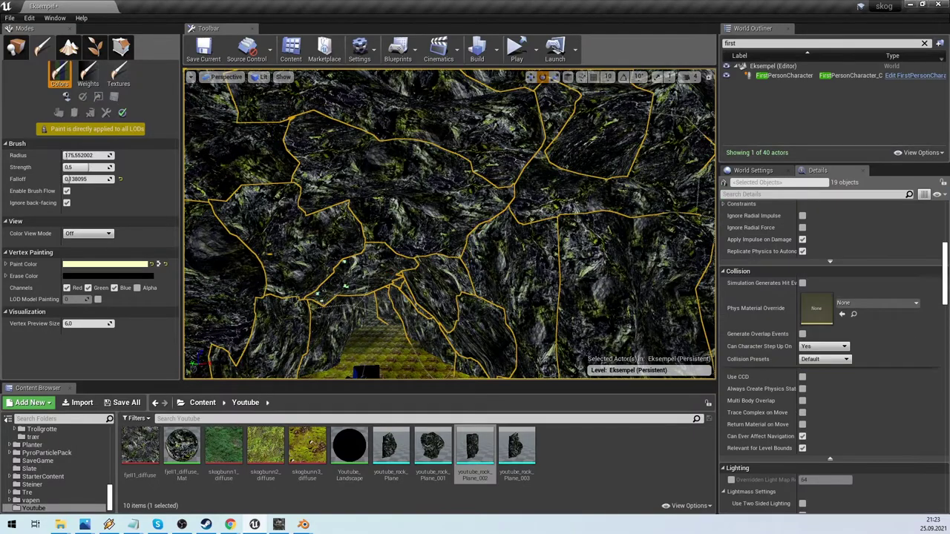
{"action": "key", "text": "f"}
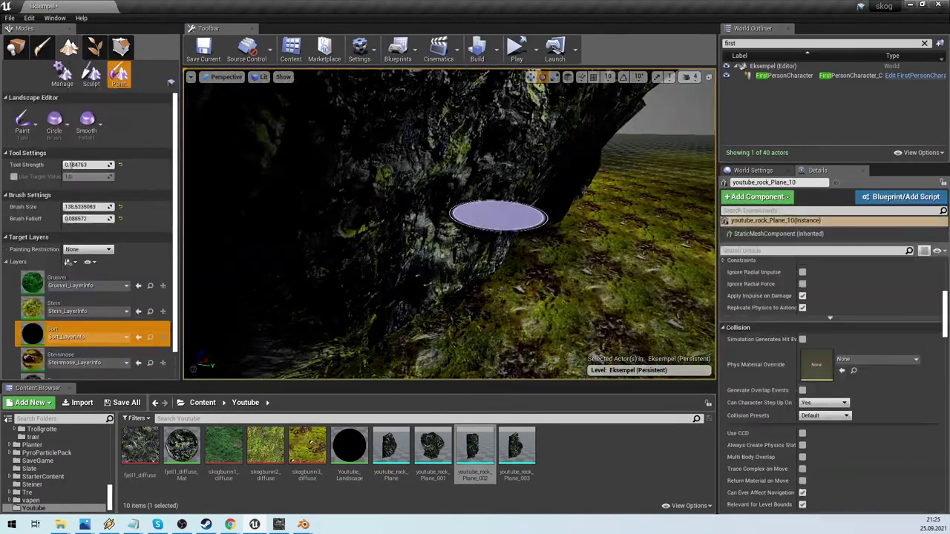
{"action": "mouse_move", "coordinate": [499, 216]}
{"action": "right_mouse_down"}
{"action": "mouse_move", "coordinate": [583, 201]}
{"action": "mouse_move", "coordinate": [467, 154]}
{"action": "mouse_move", "coordinate": [335, 149]}
{"action": "mouse_move", "coordinate": [466, 204]}
{"action": "mouse_move", "coordinate": [452, 187]}
{"action": "mouse_move", "coordinate": [477, 219]}
{"action": "right_mouse_up"}
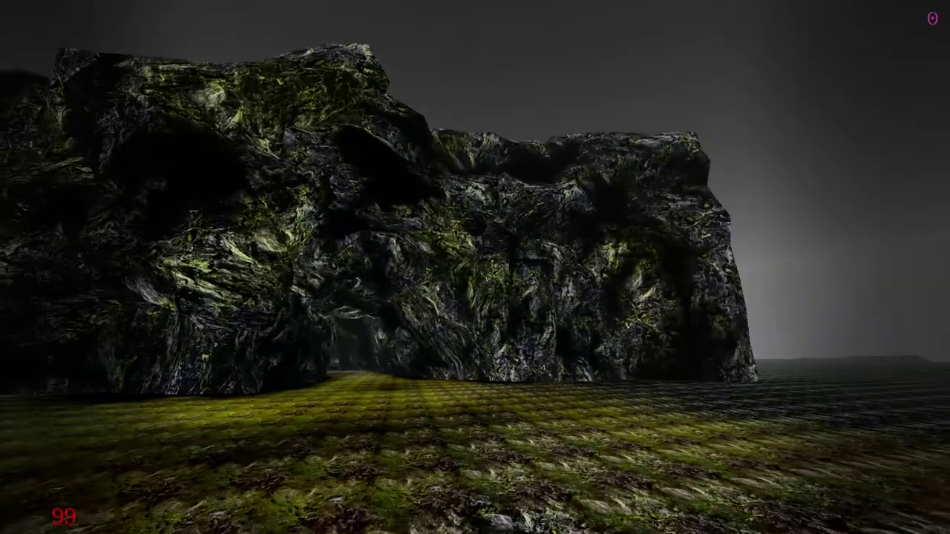
{"action": "key", "text": "w"}
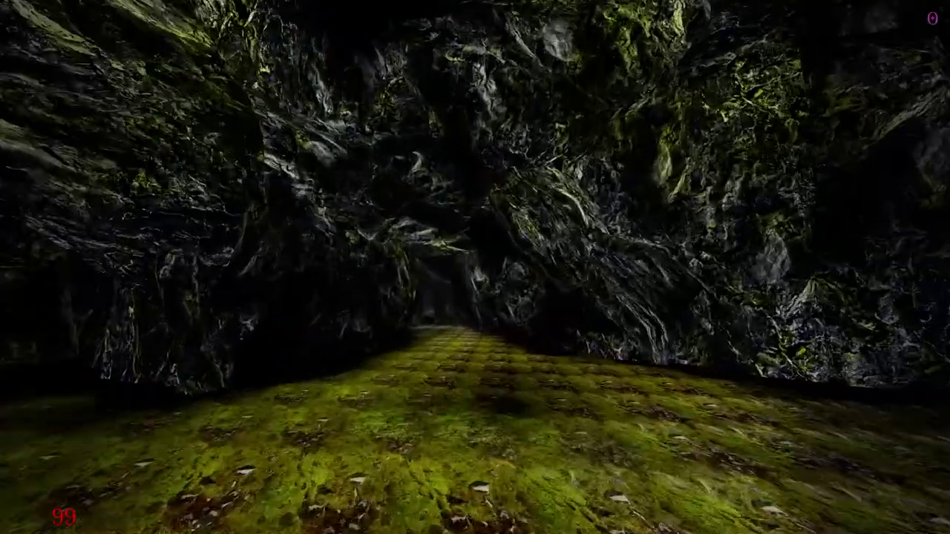
{"action": "key", "text": "w"}
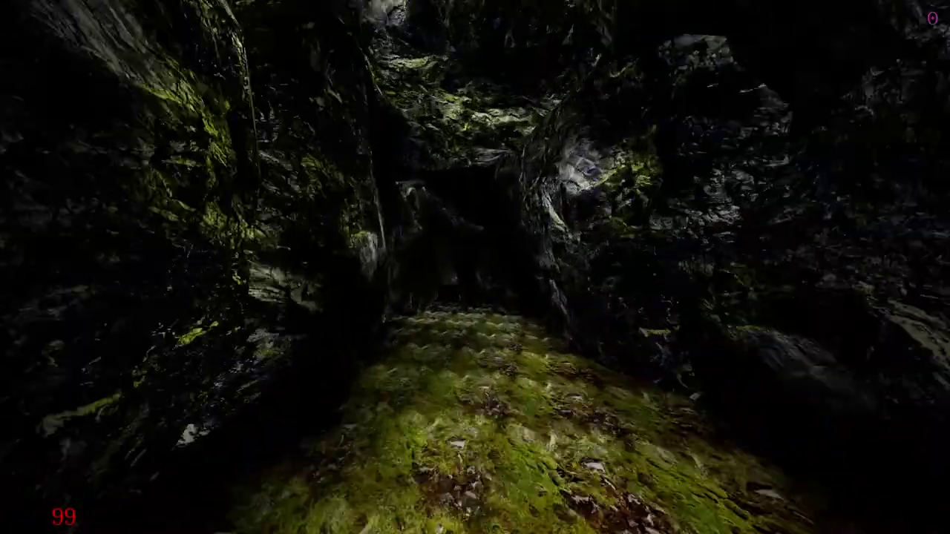
{"action": "key", "text": "Escape"}
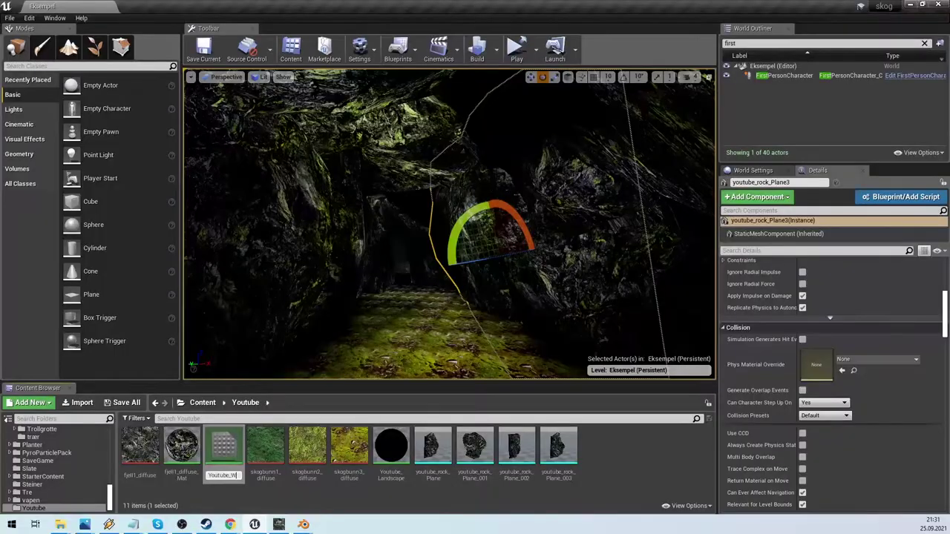
- Name the new material Youtube_Water_Mat, open it, and duplicate its Texture Sample node
{"action": "key", "text": "Return"}
{"action": "double_click", "coordinate": [558, 445]}
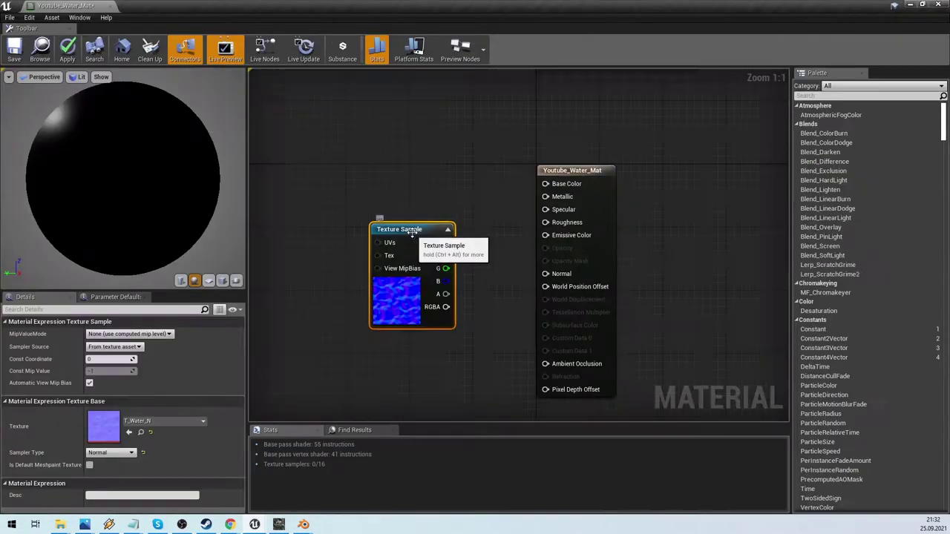
{"action": "left_click_drag", "start_coordinate": [383, 312], "coordinate": [319, 262]}
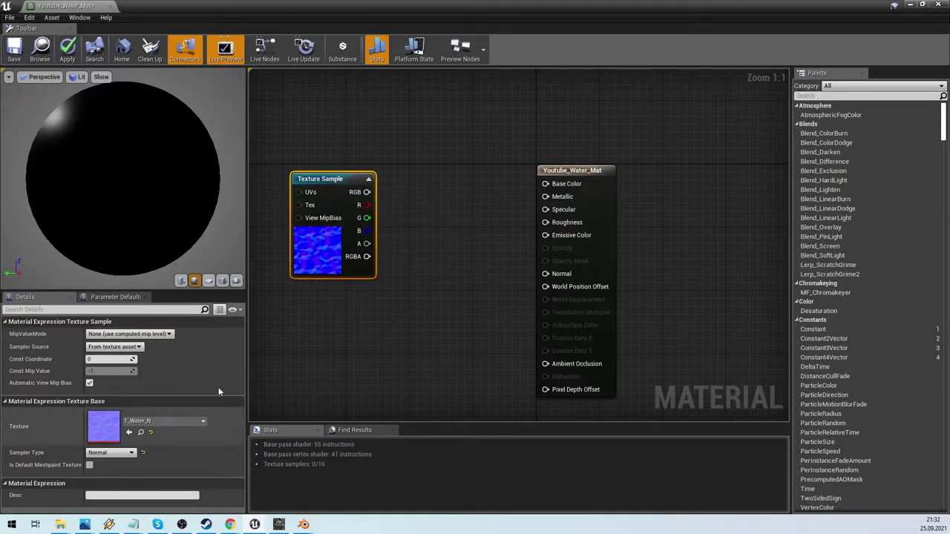
{"action": "right_click", "coordinate": [315, 178]}
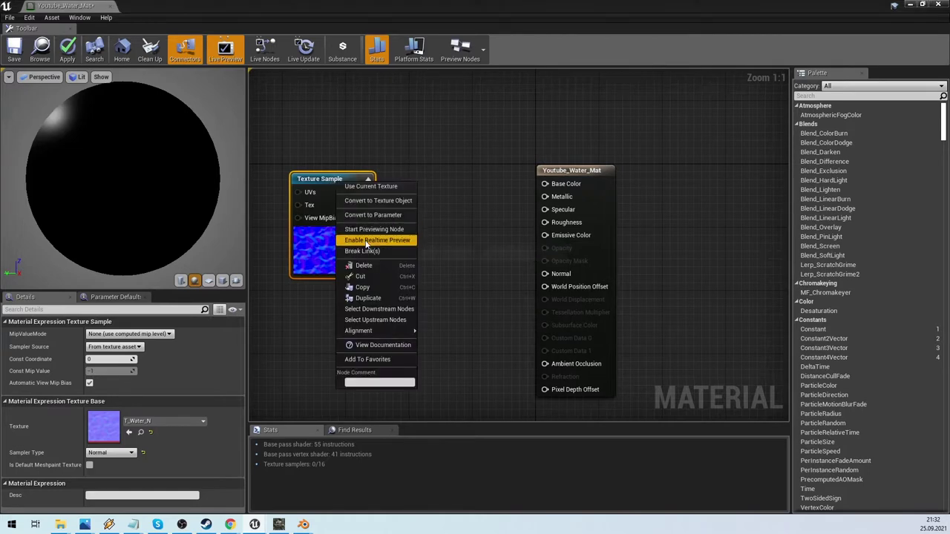
{"action": "left_click", "coordinate": [350, 356]}
{"action": "left_click_drag", "start_coordinate": [378, 249], "coordinate": [332, 366]}
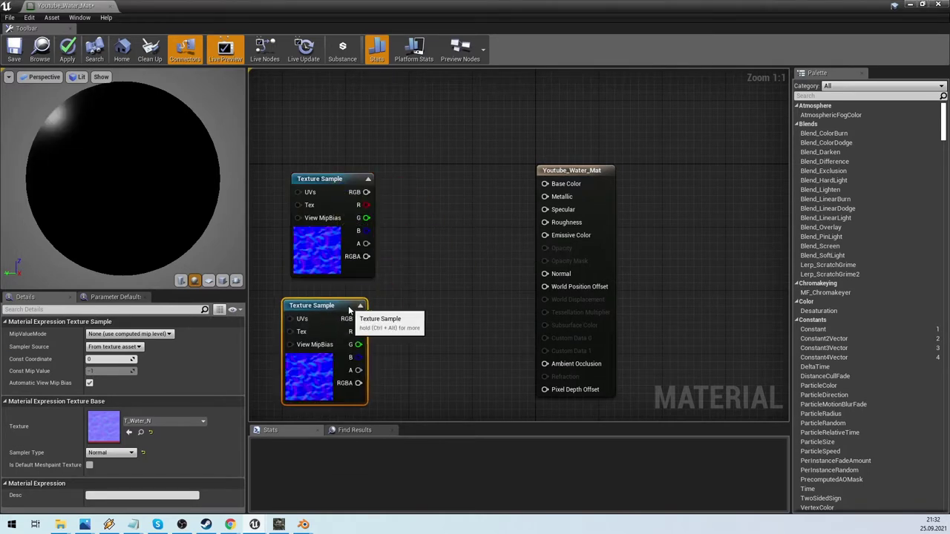
- Add a Panner node and paste a second Panner below it
{"action": "right_click_drag", "start_coordinate": [277, 244], "coordinate": [408, 253]}
{"action": "right_click", "coordinate": [277, 249]}
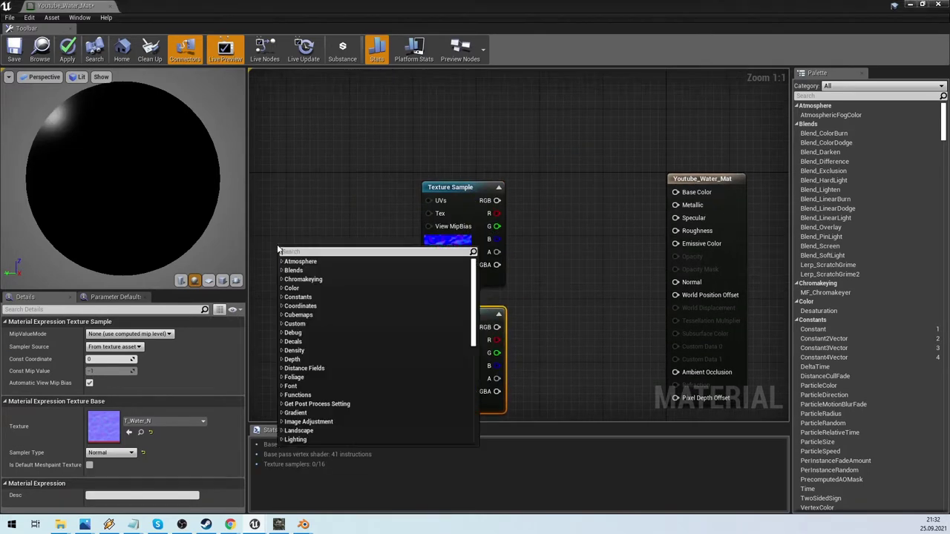
{"action": "type", "text": "panner"}
{"action": "key", "text": "Return"}
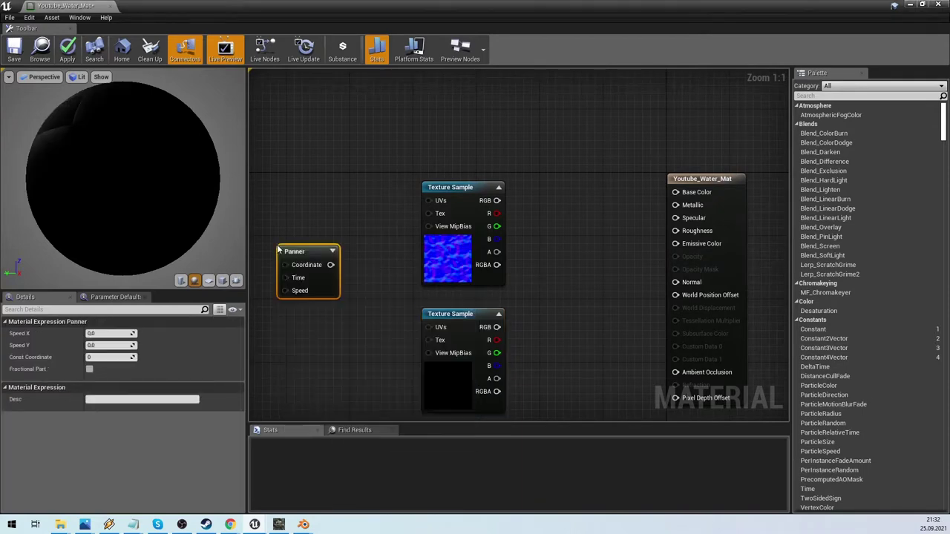
{"action": "right_click", "coordinate": [308, 259]}
{"action": "left_click", "coordinate": [349, 322]}
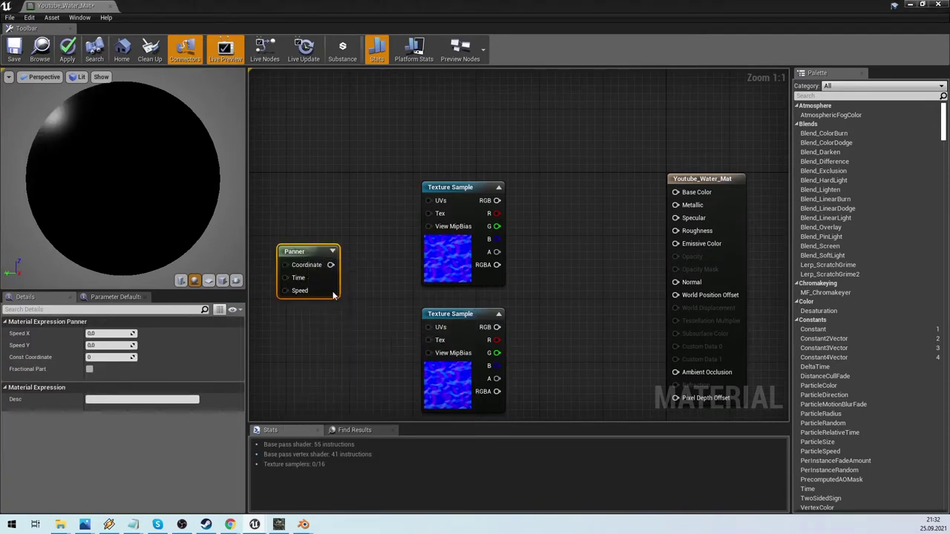
{"action": "key", "text": "ctrl+v"}
{"action": "left_click_drag", "start_coordinate": [341, 268], "coordinate": [323, 342]}
- Copy the TexCoord node and feed the copy into the lower Panner's Coordinate input
{"action": "left_click", "coordinate": [304, 247]}
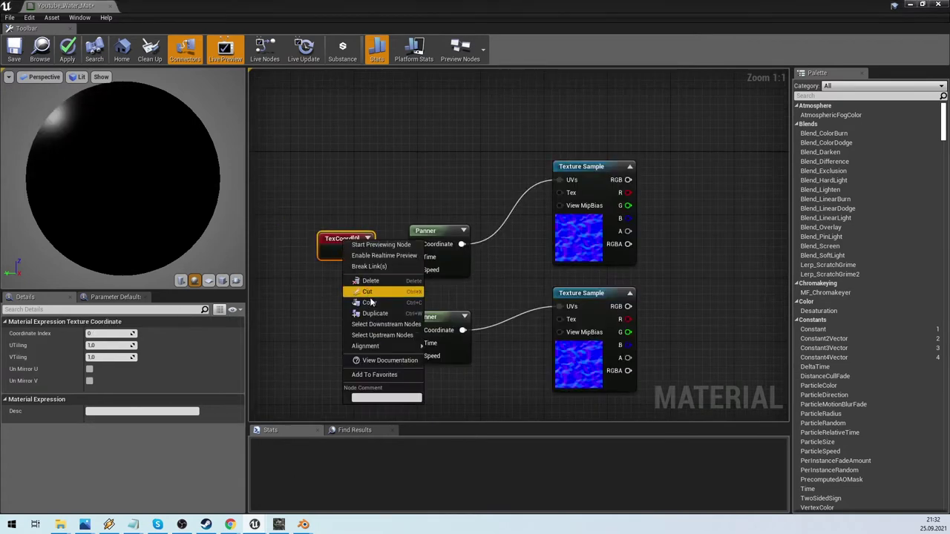
{"action": "left_click", "coordinate": [348, 300]}
{"action": "key", "text": "ctrl+v"}
{"action": "left_click_drag", "start_coordinate": [354, 264], "coordinate": [312, 355]}
{"action": "left_click_drag", "start_coordinate": [425, 332], "coordinate": [425, 333]}
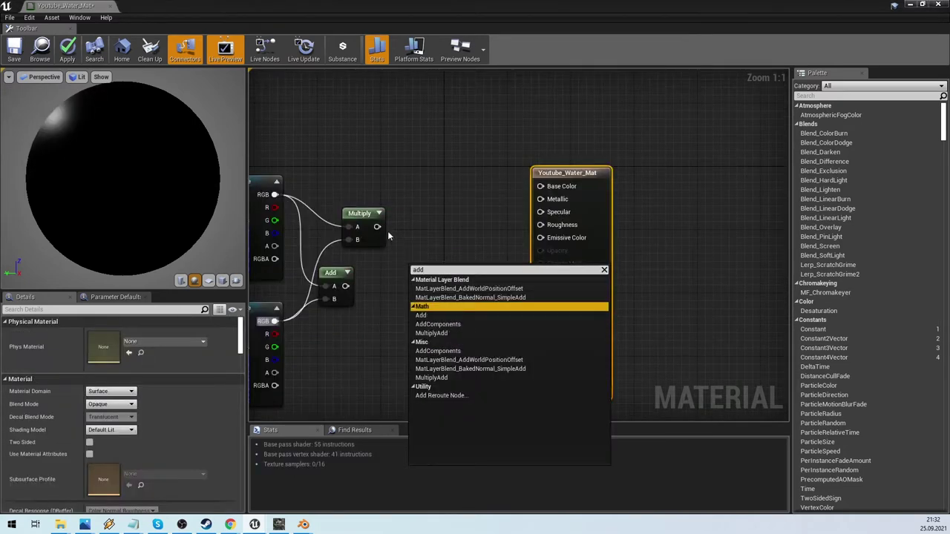
- Chain a new Add after the previous Add, wire it into Normal, and apply
{"action": "left_click", "coordinate": [421, 316]}
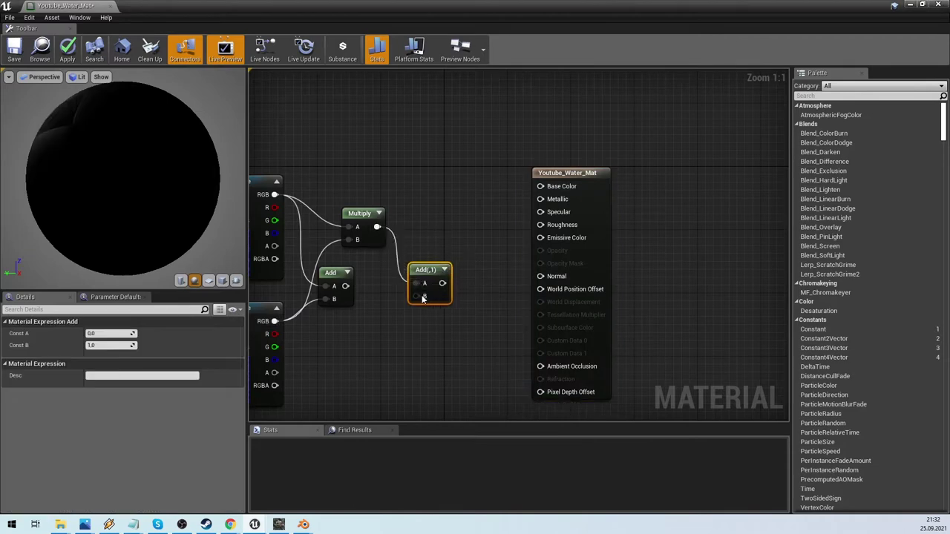
{"action": "left_click_drag", "start_coordinate": [349, 291], "coordinate": [347, 288]}
{"action": "left_click_drag", "start_coordinate": [436, 283], "coordinate": [523, 280]}
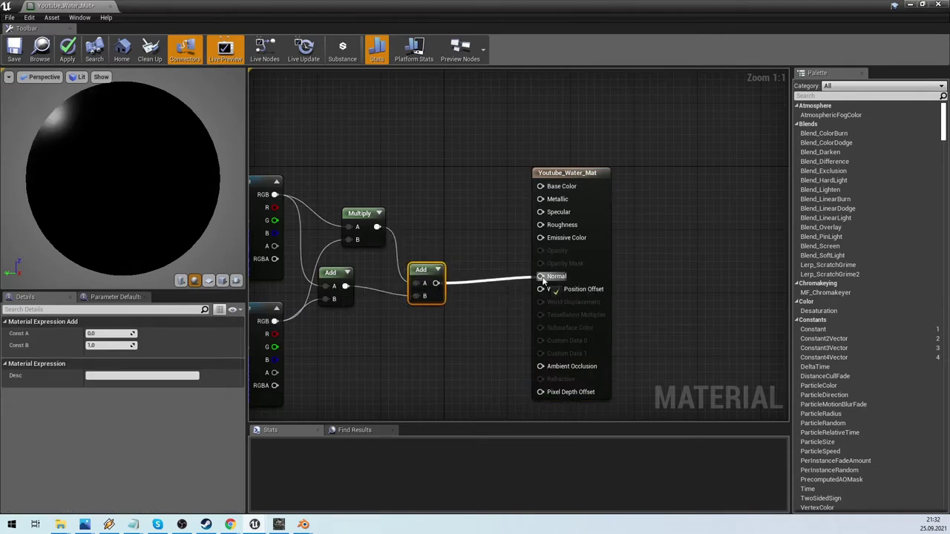
{"action": "left_click_drag", "start_coordinate": [542, 280], "coordinate": [543, 278]}
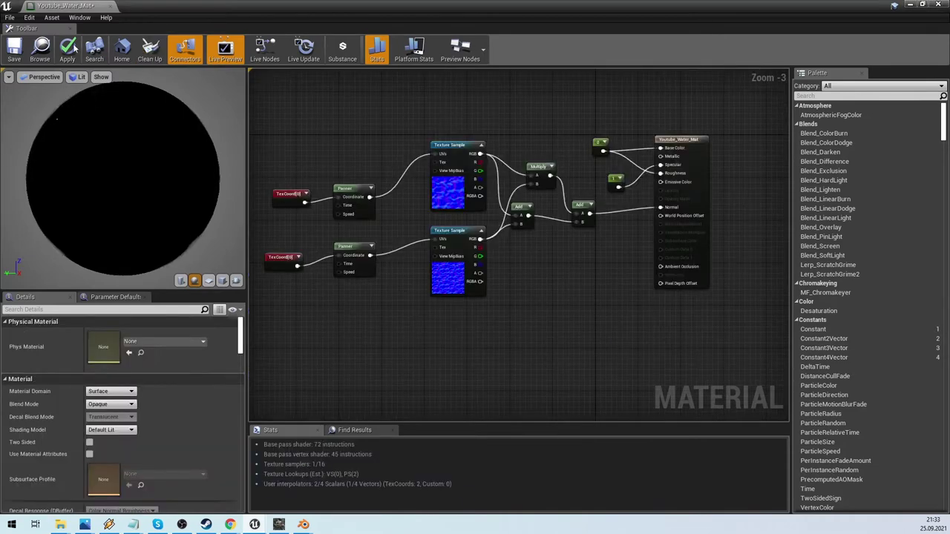
{"action": "left_click", "coordinate": [68, 48]}
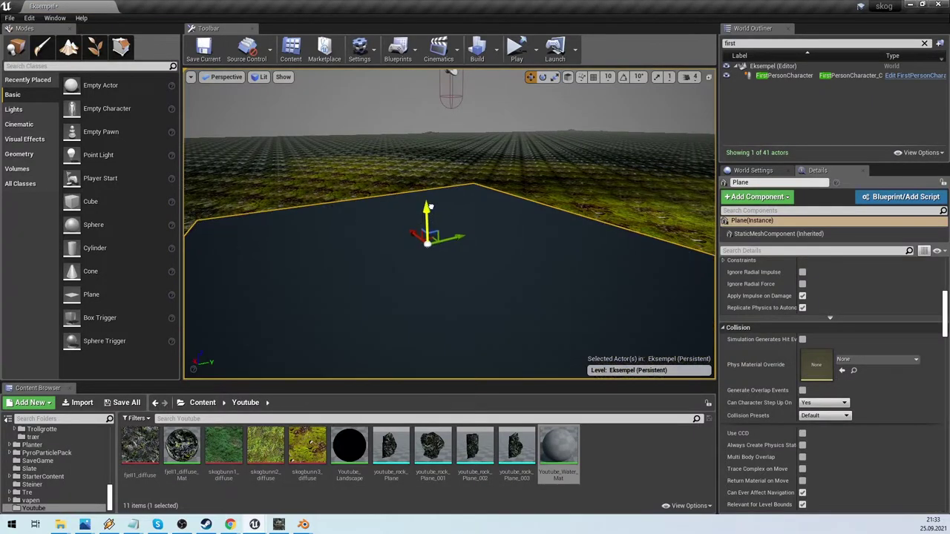
- Apply Youtube_Water_Mat to the plane, sculpt the terrain into a pond, and add a Box Reflection Capture
{"action": "left_click_drag", "start_coordinate": [558, 449], "coordinate": [444, 310]}
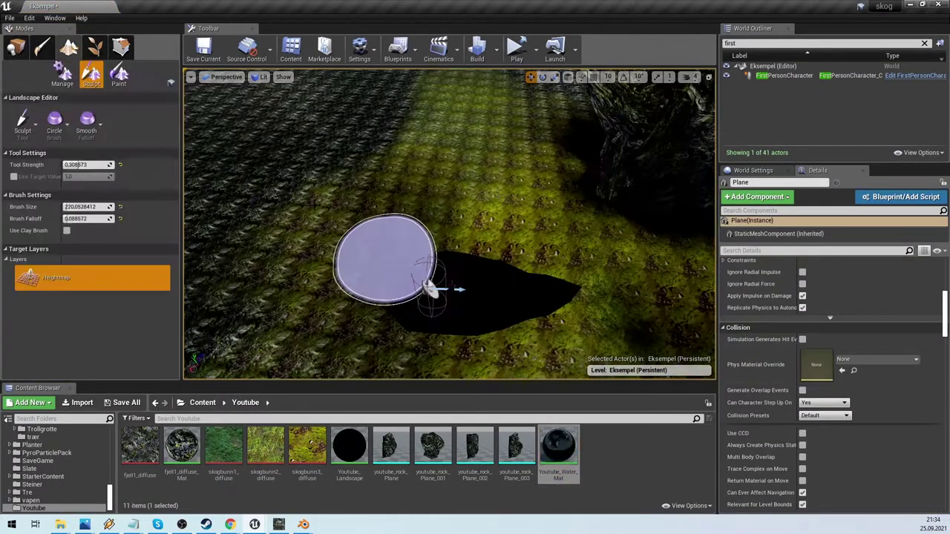
{"action": "mouse_move", "coordinate": [381, 255]}
{"action": "left_mouse_down", "text": "shift"}
{"action": "mouse_move", "coordinate": [291, 197]}
{"action": "mouse_move", "coordinate": [359, 242]}
{"action": "mouse_move", "coordinate": [284, 254]}
{"action": "mouse_move", "coordinate": [289, 180]}
{"action": "mouse_move", "coordinate": [305, 174]}
{"action": "mouse_move", "coordinate": [263, 170]}
{"action": "mouse_move", "coordinate": [324, 159]}
{"action": "mouse_move", "coordinate": [240, 170]}
{"action": "left_mouse_up", "text": "shift"}
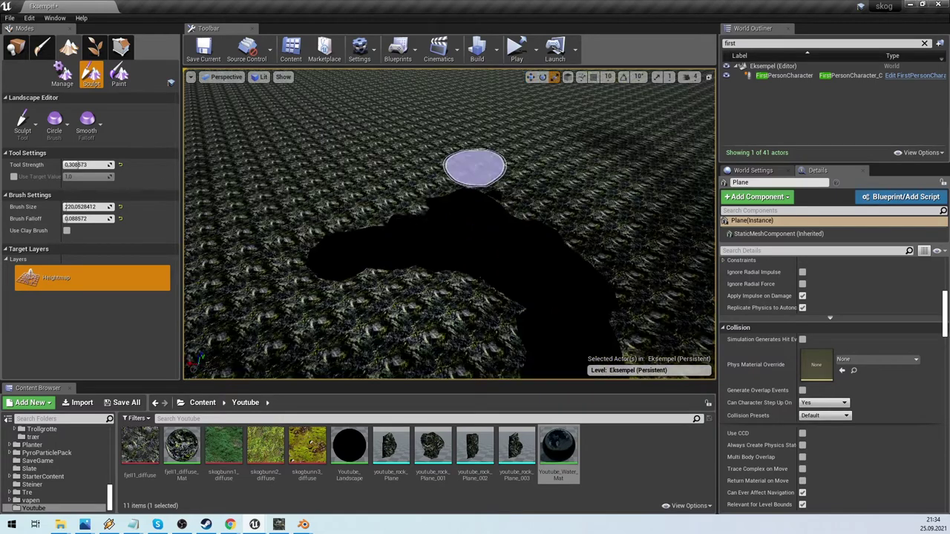
{"action": "mouse_move", "coordinate": [466, 165]}
{"action": "left_mouse_down", "text": "shift"}
{"action": "mouse_move", "coordinate": [438, 132]}
{"action": "mouse_move", "coordinate": [409, 143]}
{"action": "left_mouse_up", "text": "shift"}
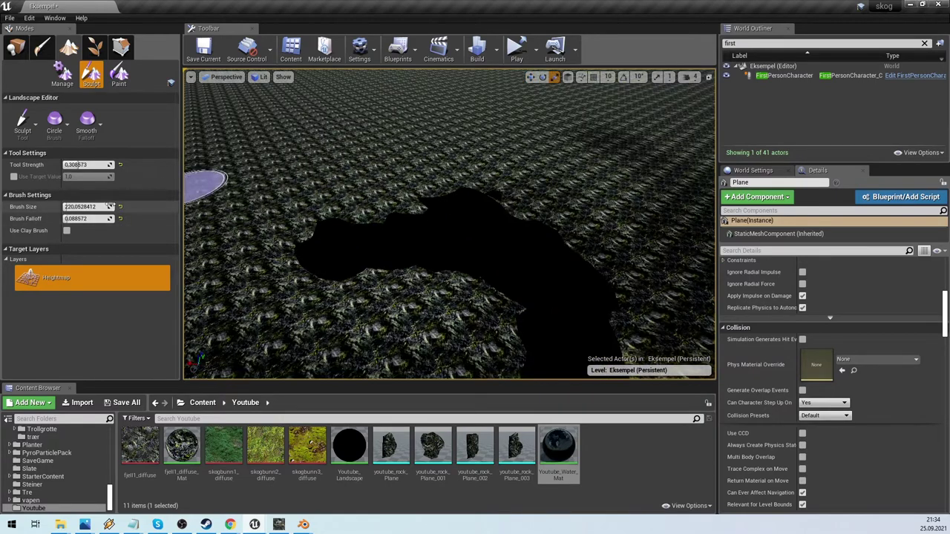
{"action": "left_click_drag", "start_coordinate": [83, 206], "coordinate": [141, 206]}
{"action": "mouse_move", "coordinate": [371, 131]}
{"action": "left_mouse_down", "text": "shift"}
{"action": "mouse_move", "coordinate": [461, 109]}
{"action": "mouse_move", "coordinate": [566, 122]}
{"action": "left_mouse_up", "text": "shift"}
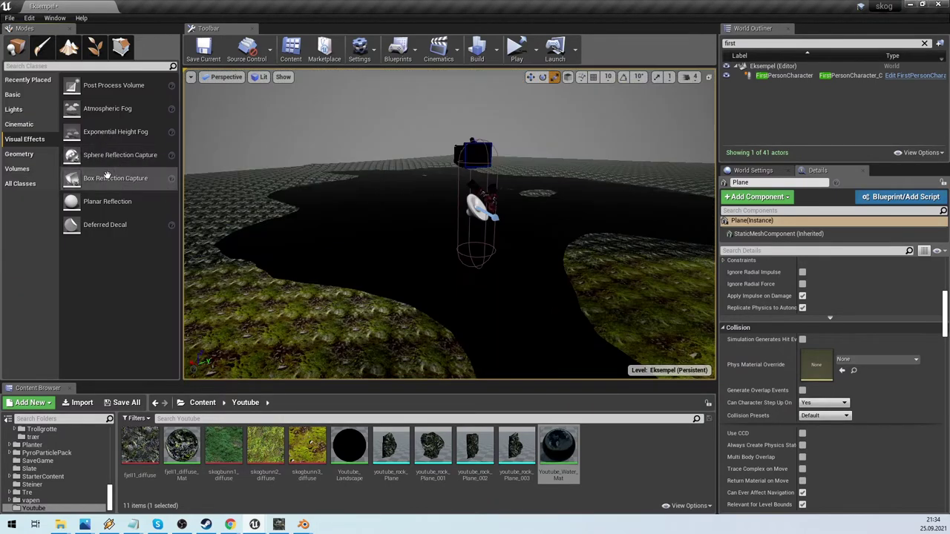
{"action": "left_click_drag", "start_coordinate": [115, 178], "coordinate": [420, 201]}
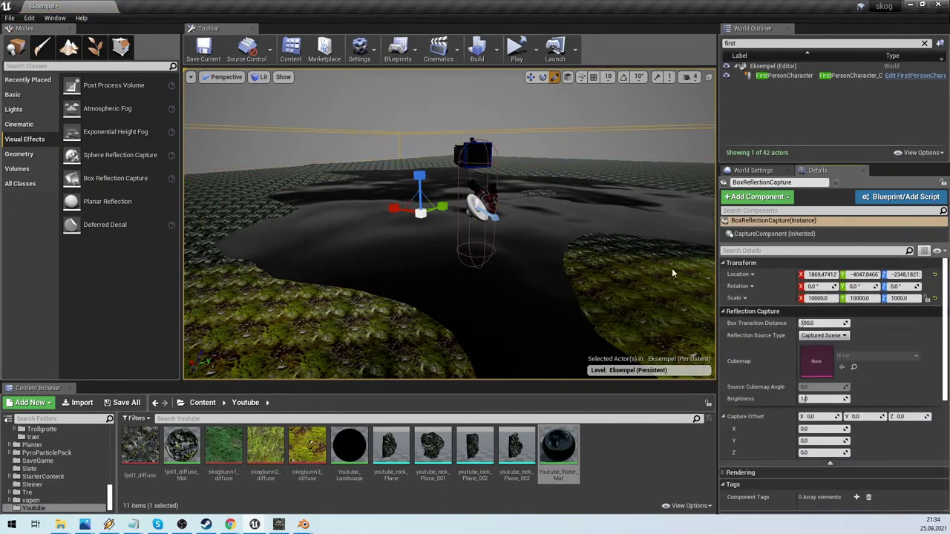
{"action": "right_click_drag", "start_coordinate": [672, 273], "coordinate": [746, 268]}
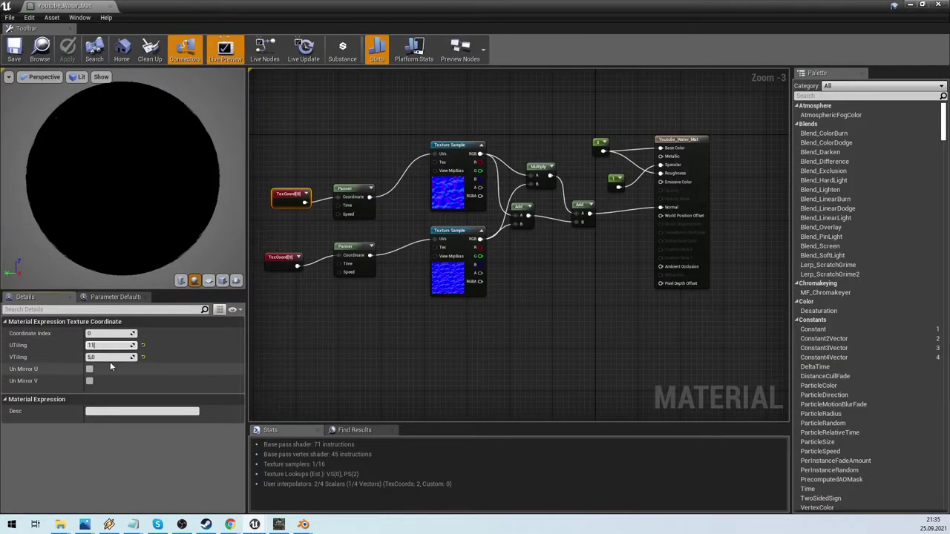
- Commit the water TexCoord's UTiling, edit its VTiling, and select the second TexCoord node
{"action": "left_click", "coordinate": [112, 357]}
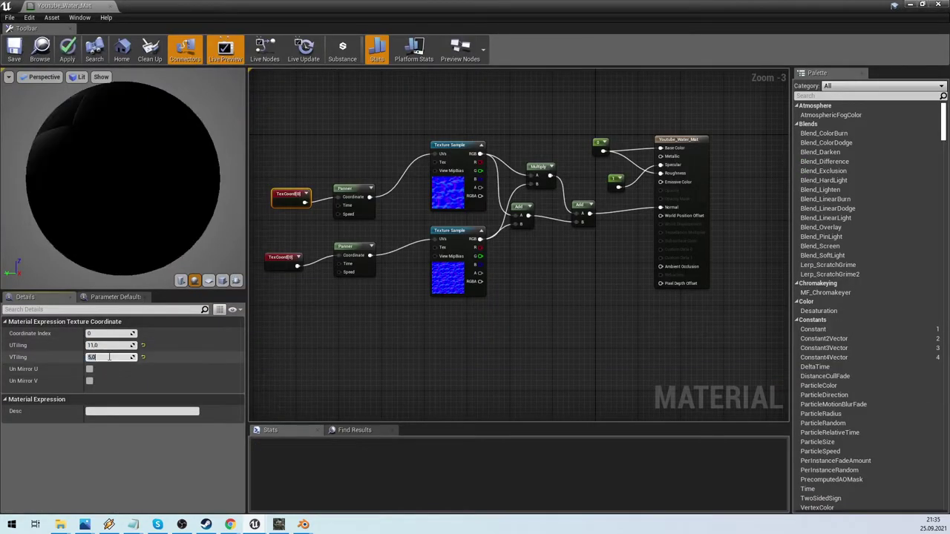
{"action": "left_click", "coordinate": [280, 257]}
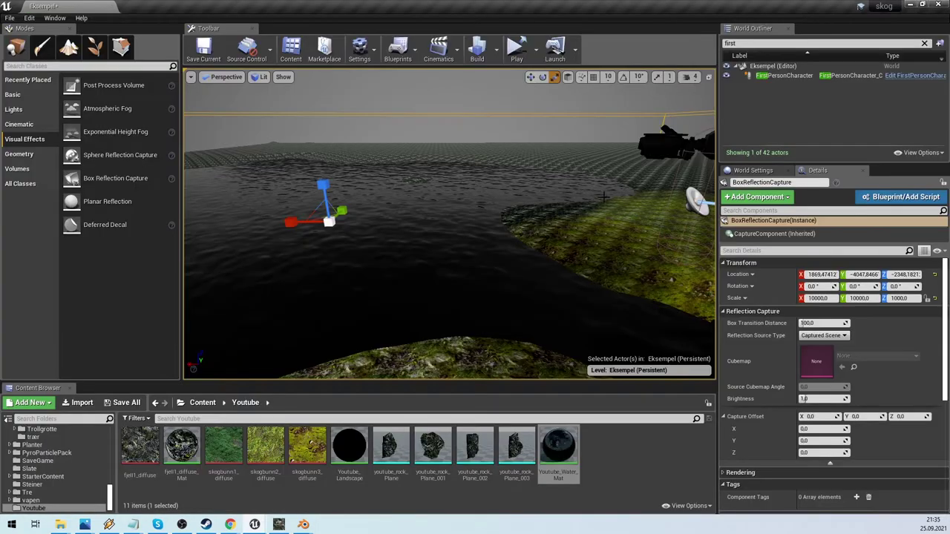
{"action": "mouse_move", "coordinate": [604, 197]}
{"action": "right_mouse_down"}
{"action": "mouse_move", "coordinate": [586, 196]}
{"action": "mouse_move", "coordinate": [600, 197]}
{"action": "right_mouse_up"}
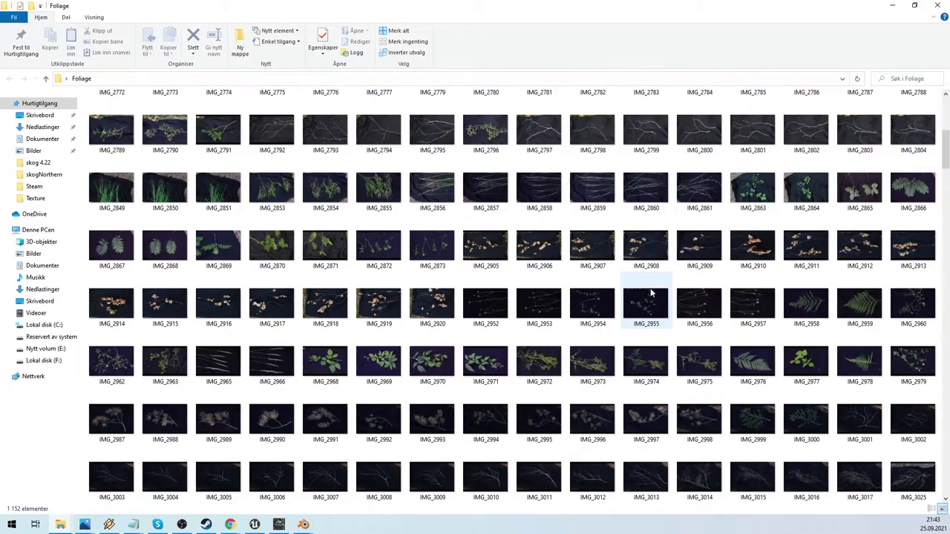
- Scroll through the Foliage plant photos and flip through several heather photos full-size
{"action": "scroll", "coordinate": [651, 293], "scroll_direction": "down", "scroll_amount": 6}
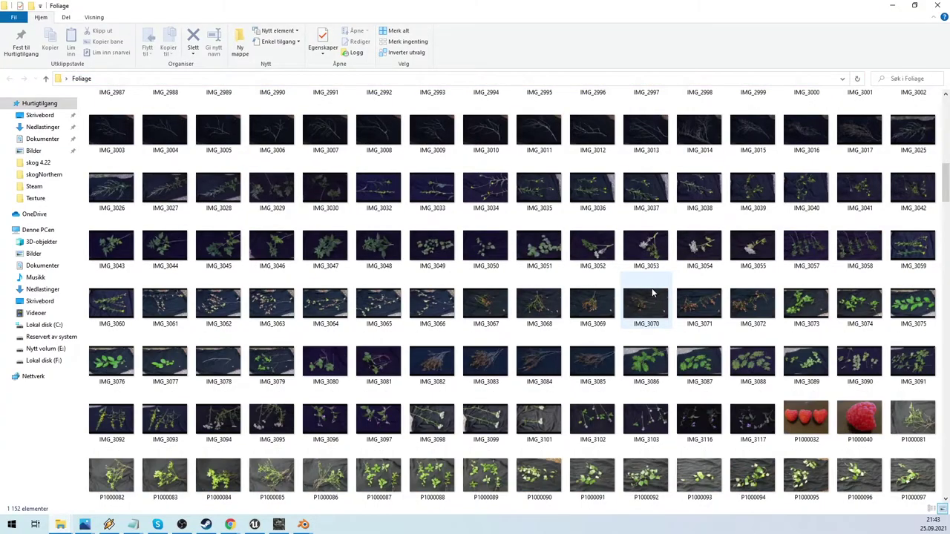
{"action": "scroll", "coordinate": [651, 293], "scroll_direction": "down", "scroll_amount": 6}
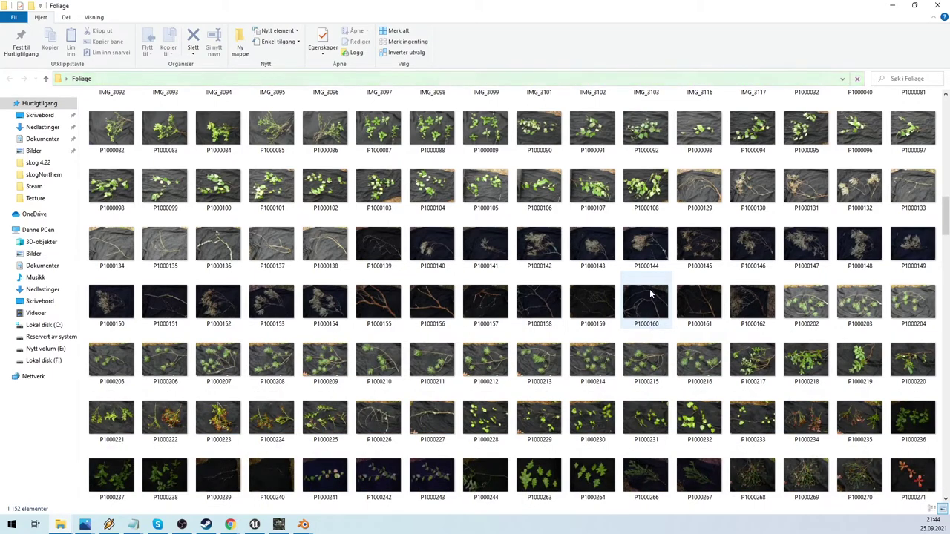
{"action": "key", "text": "alt+Tab"}
{"action": "key", "text": "Right"}
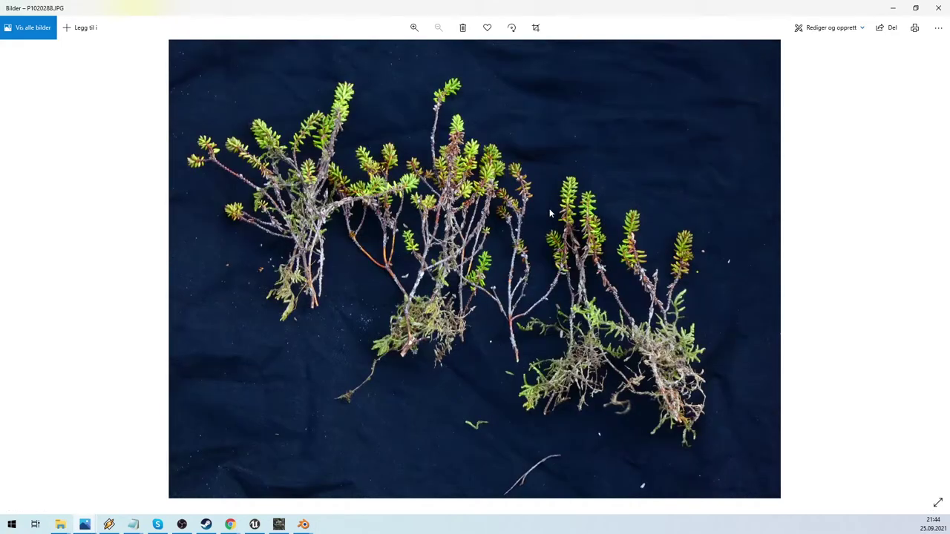
{"action": "key", "text": "Right"}
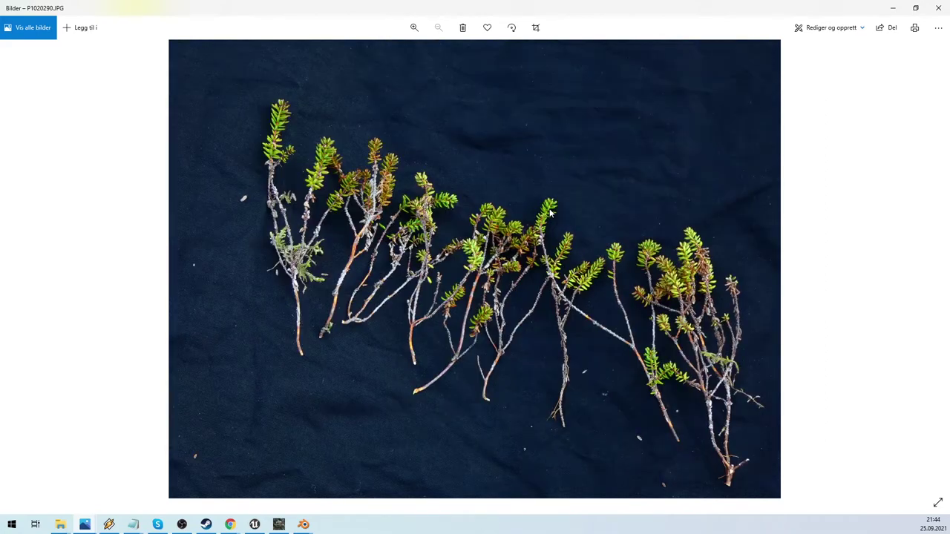
{"action": "key", "text": "Right"}
{"action": "key", "text": "Right"}
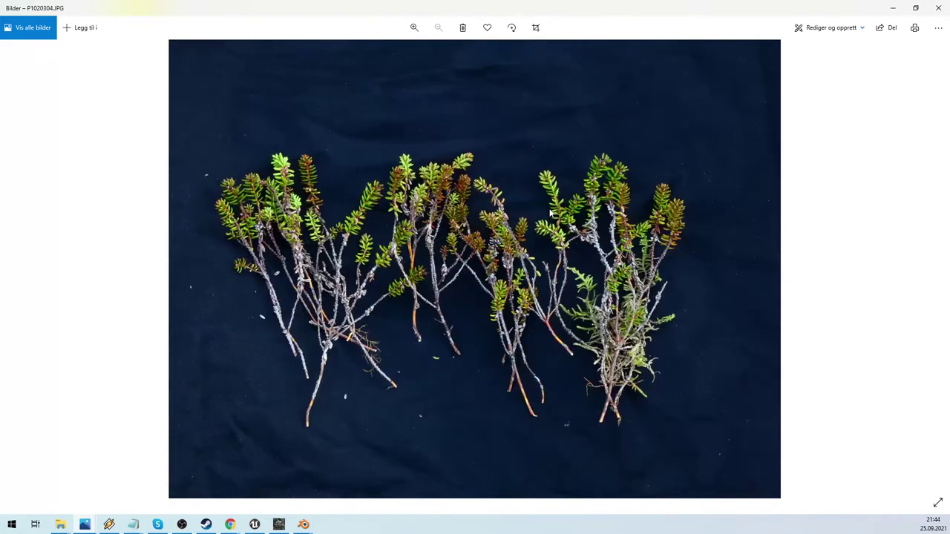
{"action": "key", "text": "Right"}
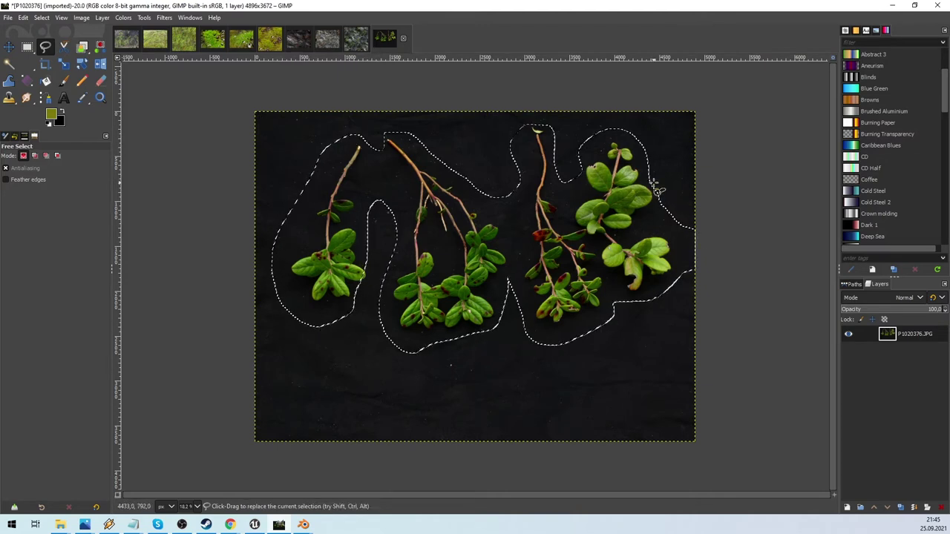
- Delete everything outside the plant outline, then select and delete the remaining black background
{"action": "key", "text": "Delete"}
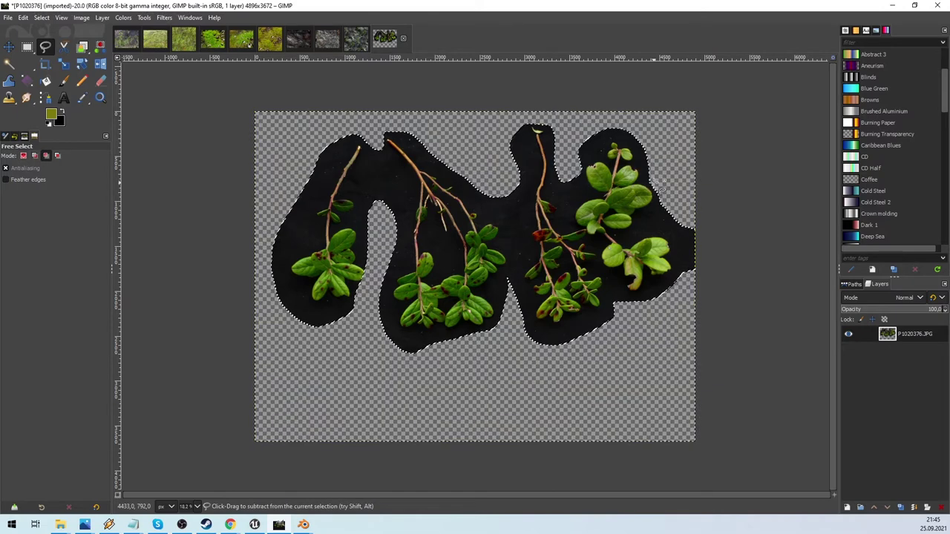
{"action": "key", "text": "ctrl+shift+a"}
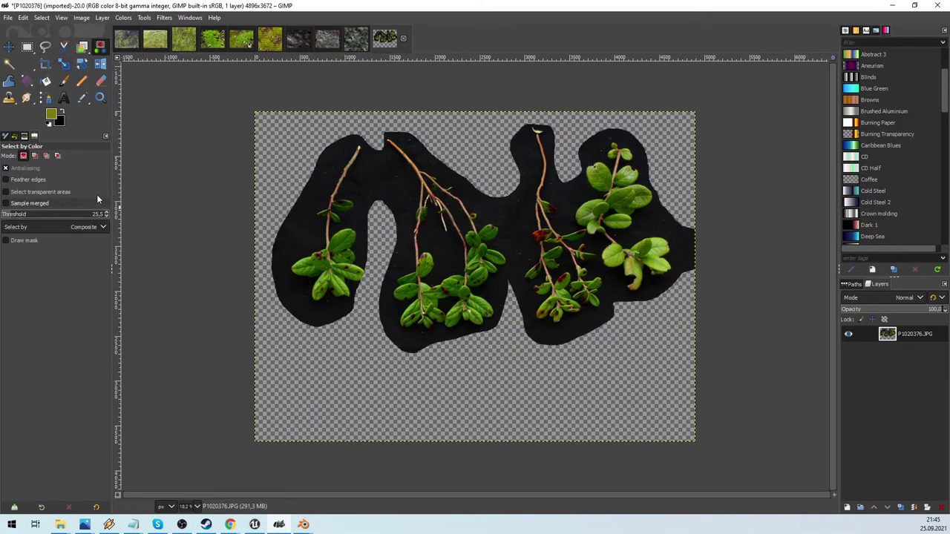
{"action": "left_click", "coordinate": [319, 181]}
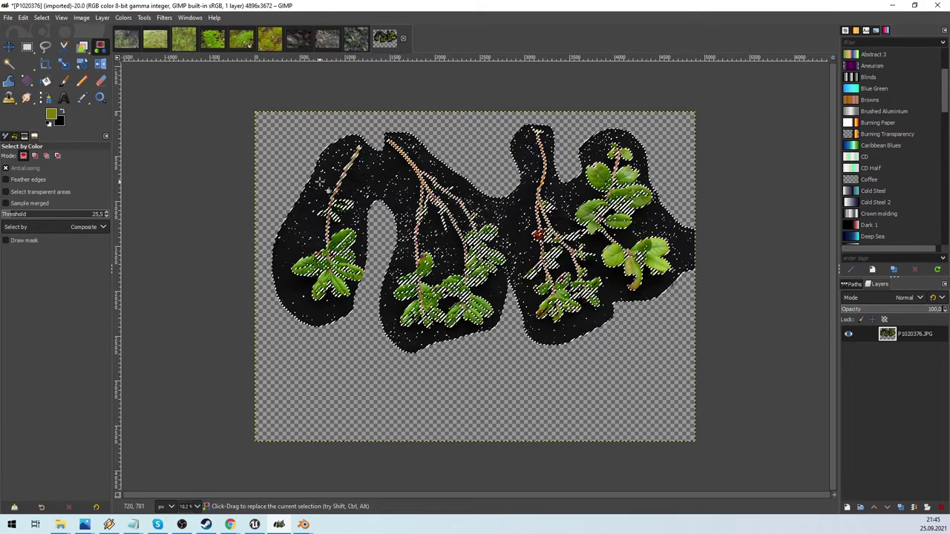
{"action": "key", "text": "Delete"}
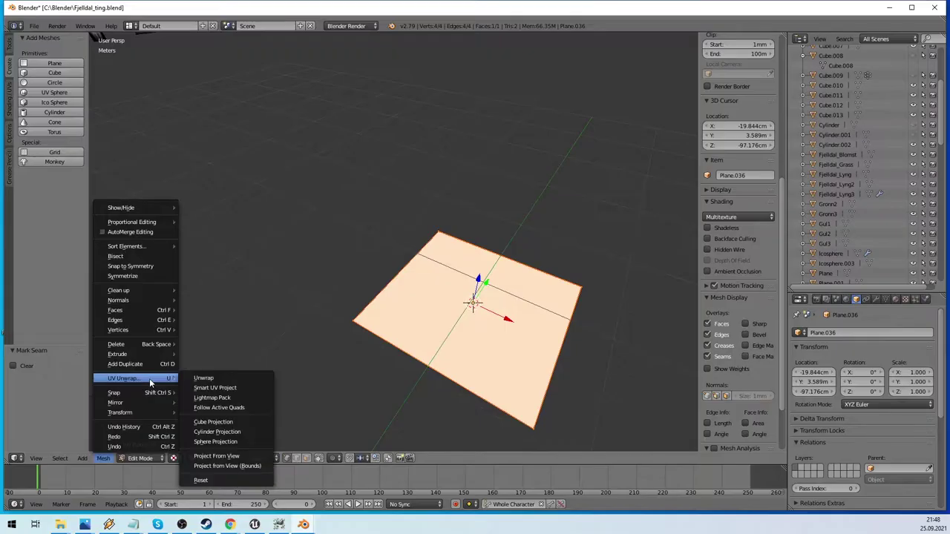
- Unwrap the plane and assign Fjelldal_lyng1.png as its image
{"action": "left_click", "coordinate": [210, 378]}
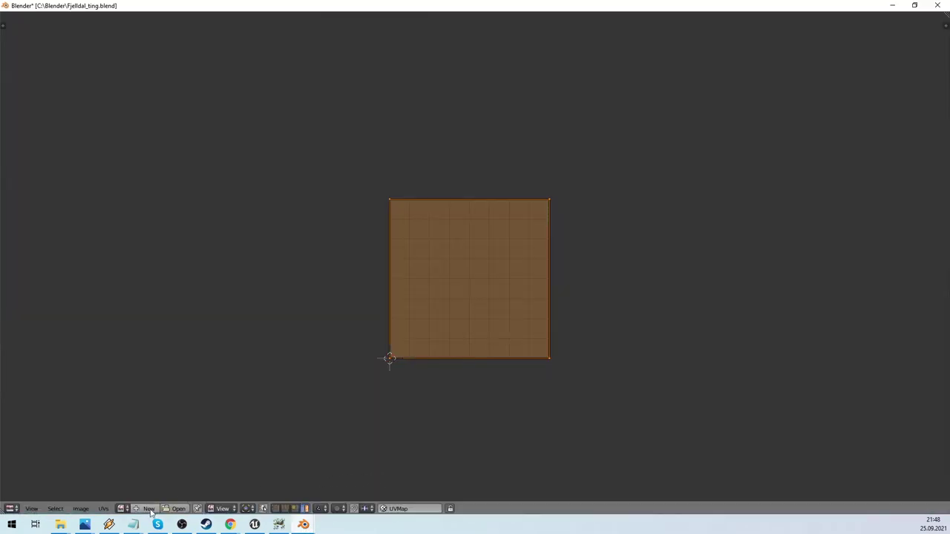
{"action": "left_click", "coordinate": [124, 508]}
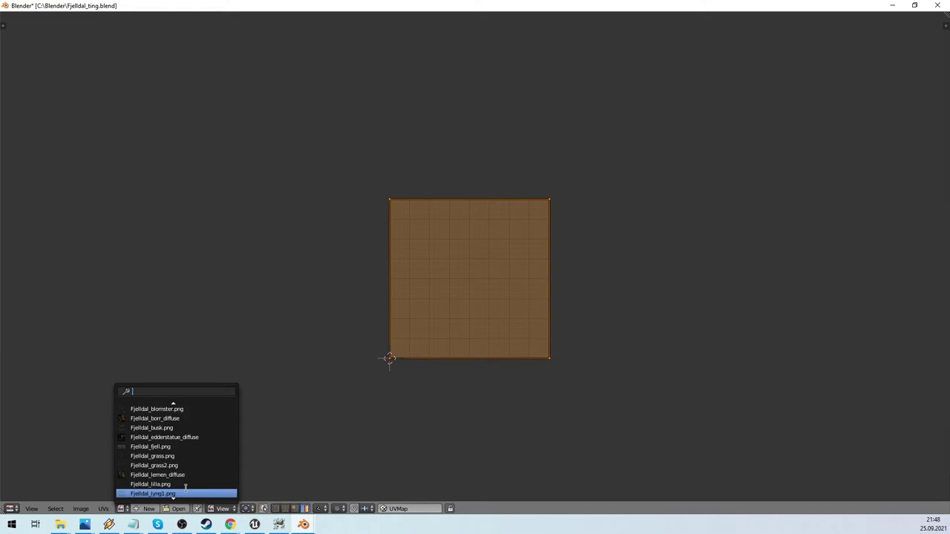
{"action": "left_click", "coordinate": [188, 493]}
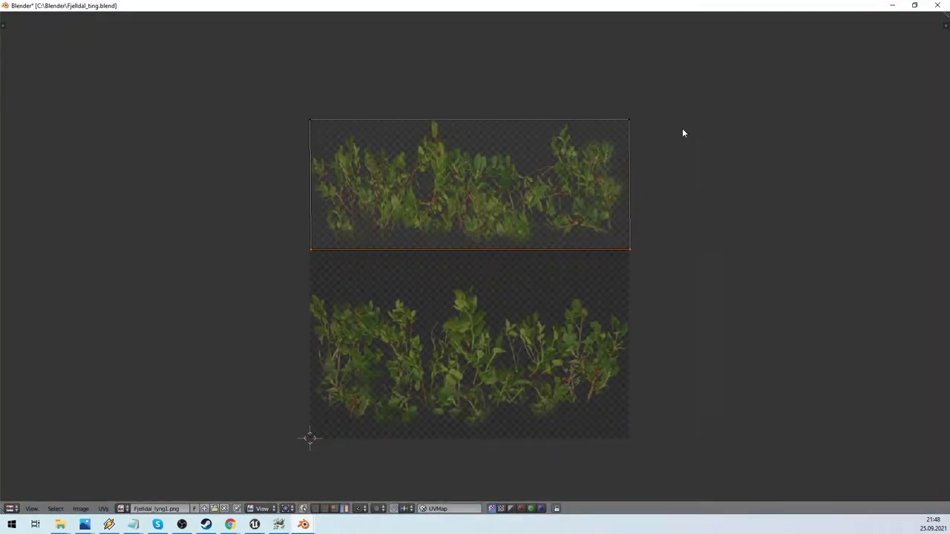
- Move the plane's UVs over the lower image half, then rotate and duplicate the plane
{"action": "key", "text": "b"}
{"action": "left_click_drag", "start_coordinate": [687, 81], "coordinate": [229, 310]}
{"action": "key", "text": "g"}
{"action": "left_click", "coordinate": [229, 496]}
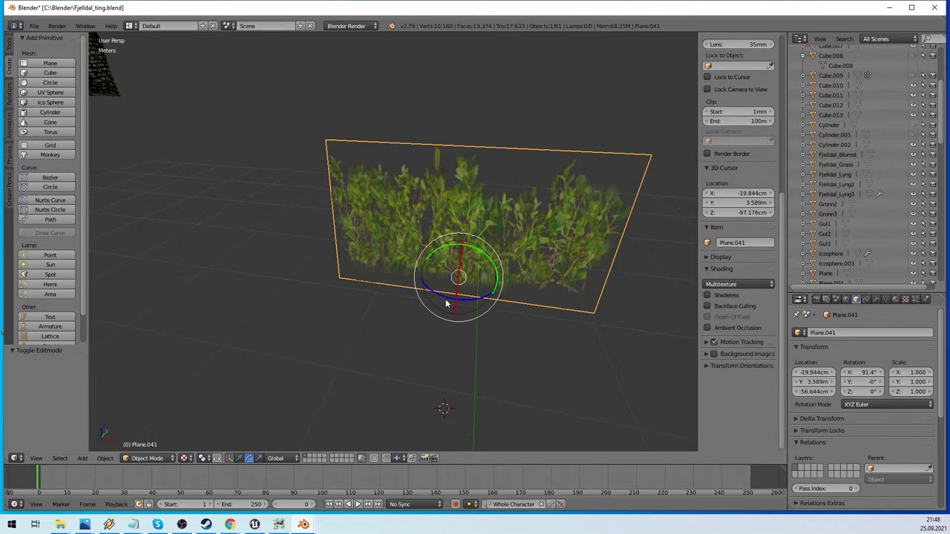
{"action": "left_click_drag", "start_coordinate": [446, 302], "coordinate": [483, 302]}
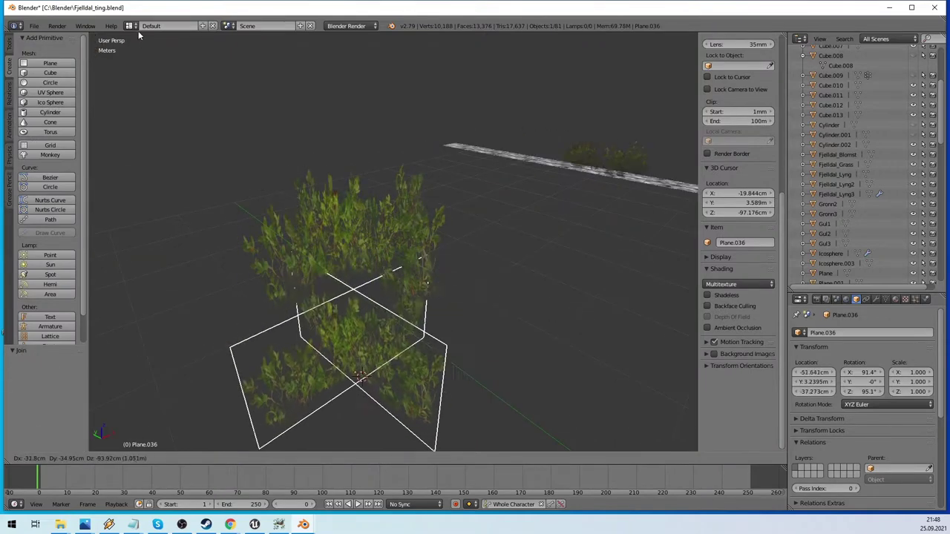
{"action": "left_click", "coordinate": [368, 354]}
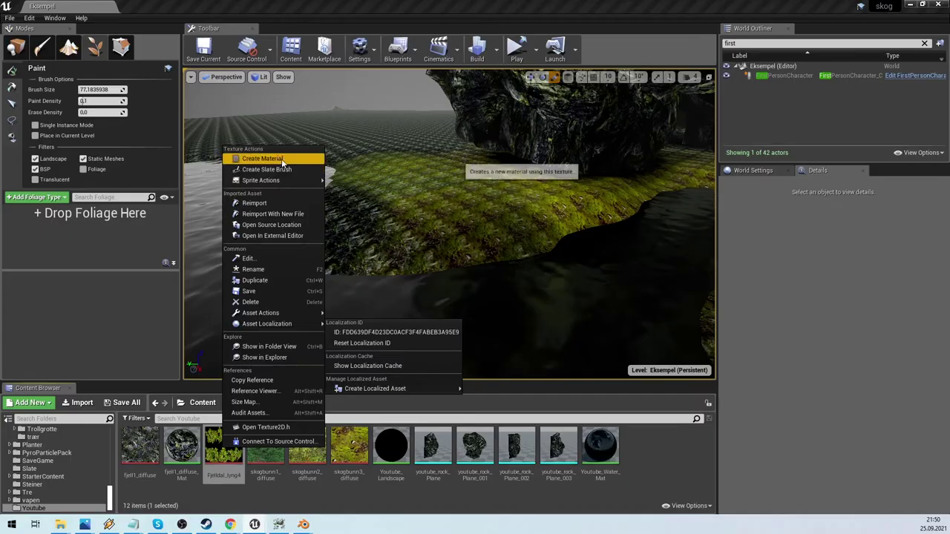
- Create the Fjelldal_lyng4_Mat material and open it in the material editor
{"action": "left_click", "coordinate": [261, 158]}
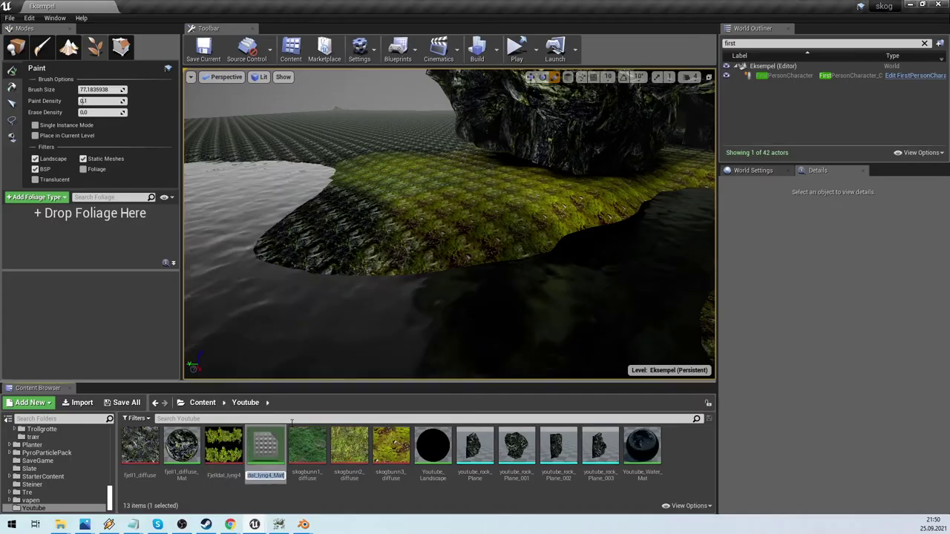
{"action": "double_click", "coordinate": [266, 446]}
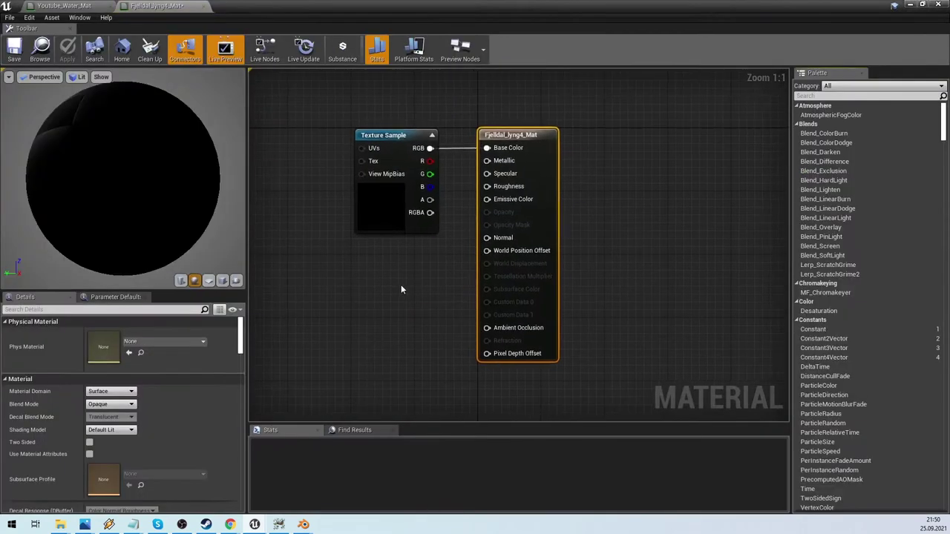
{"action": "left_click_drag", "start_coordinate": [514, 136], "coordinate": [718, 136]}
{"action": "right_click_drag", "start_coordinate": [578, 196], "coordinate": [530, 211]}
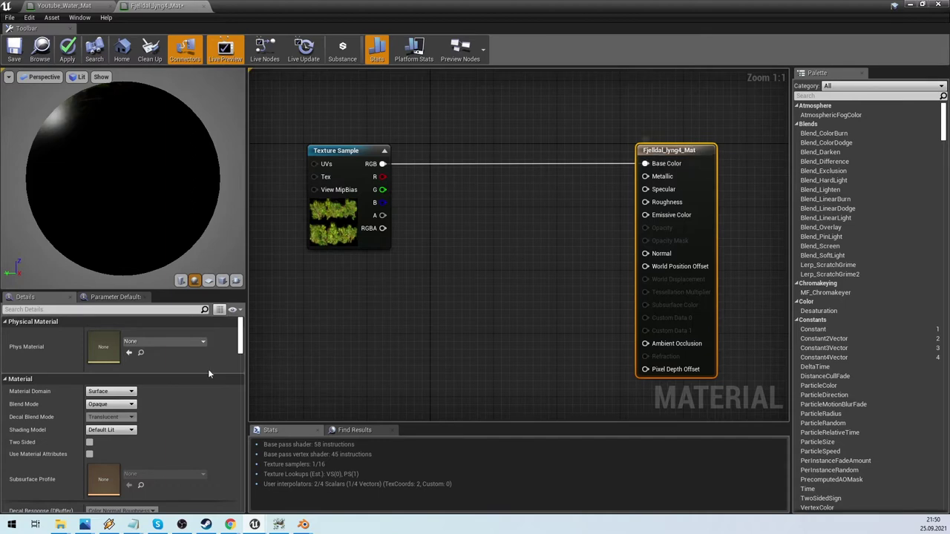
- Make it unlit, translucent and two-sided, wiring texture RGB to Emissive and alpha to Opacity
{"action": "left_click", "coordinate": [132, 430]}
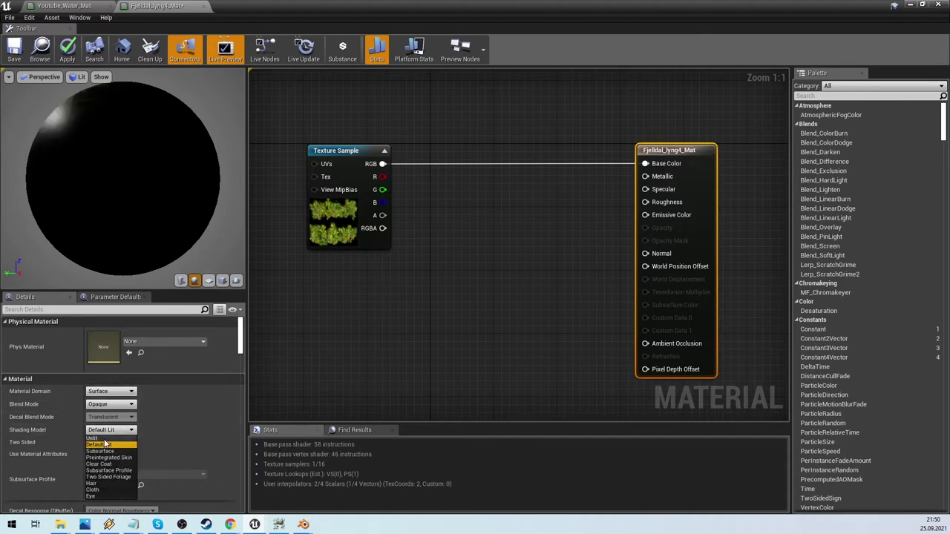
{"action": "left_click", "coordinate": [104, 439]}
{"action": "left_click", "coordinate": [121, 404]}
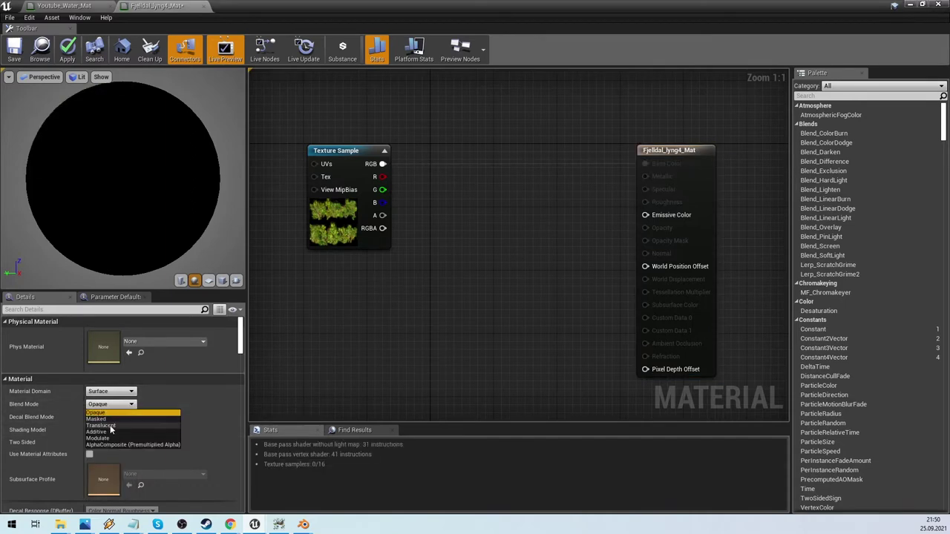
{"action": "left_click", "coordinate": [101, 426]}
{"action": "left_click_drag", "start_coordinate": [383, 163], "coordinate": [647, 215]}
{"action": "left_click_drag", "start_coordinate": [381, 221], "coordinate": [651, 229]}
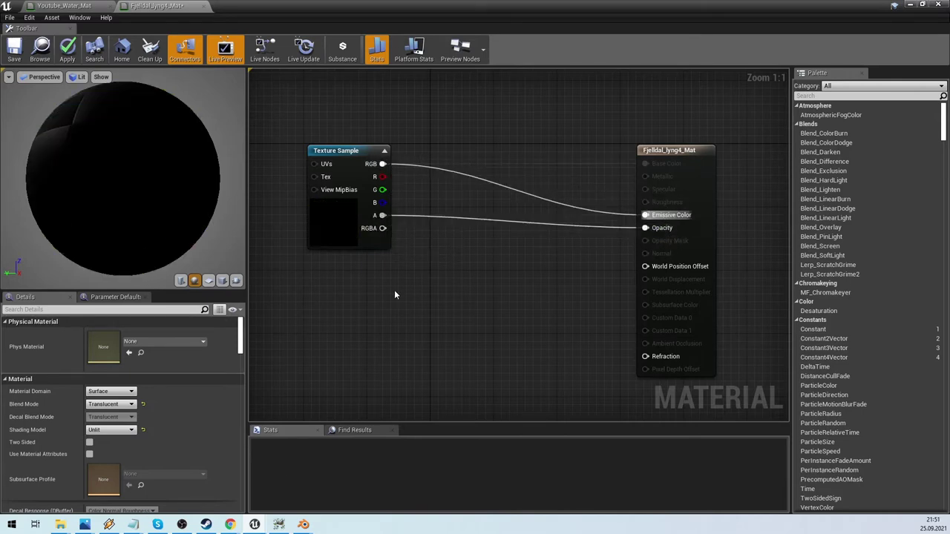
{"action": "left_click", "coordinate": [90, 443]}
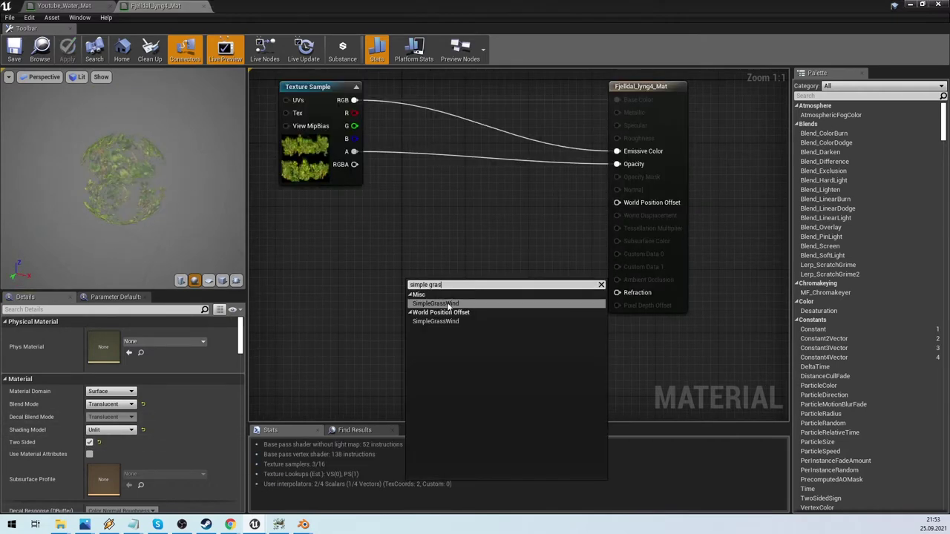
- Drive World Position Offset with a SimpleGrassWind node and a 0.2857 constant, then apply
{"action": "left_click", "coordinate": [448, 304]}
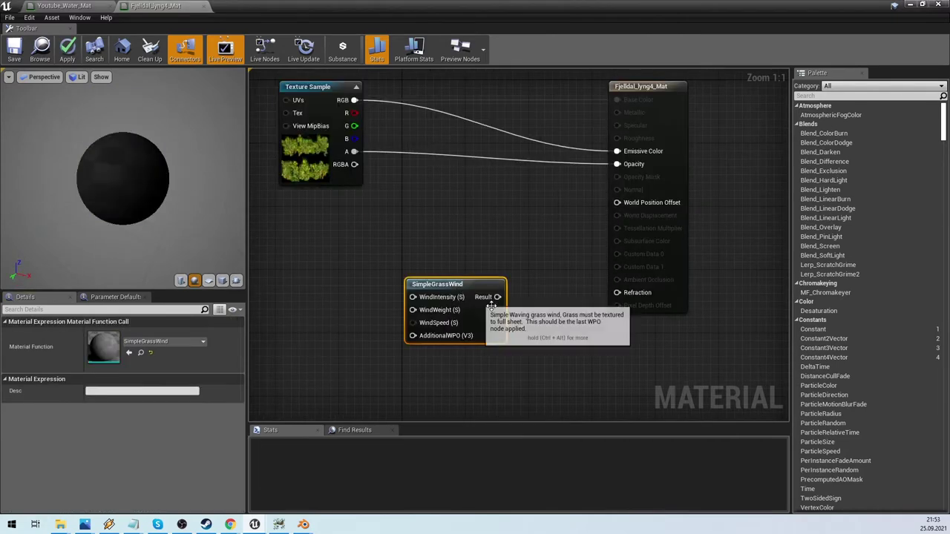
{"action": "right_click", "coordinate": [364, 251]}
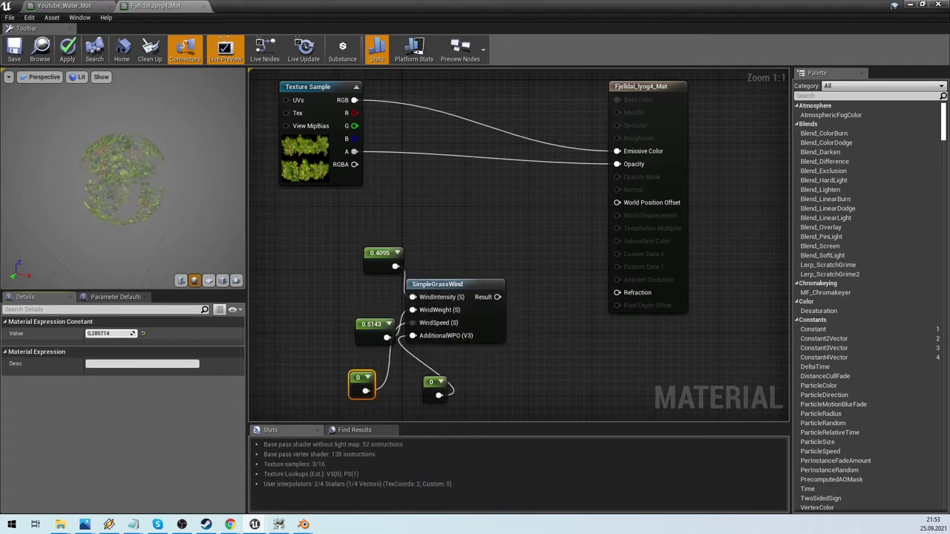
{"action": "key", "text": "Return"}
{"action": "left_click_drag", "start_coordinate": [498, 297], "coordinate": [630, 204]}
{"action": "left_click", "coordinate": [56, 51]}
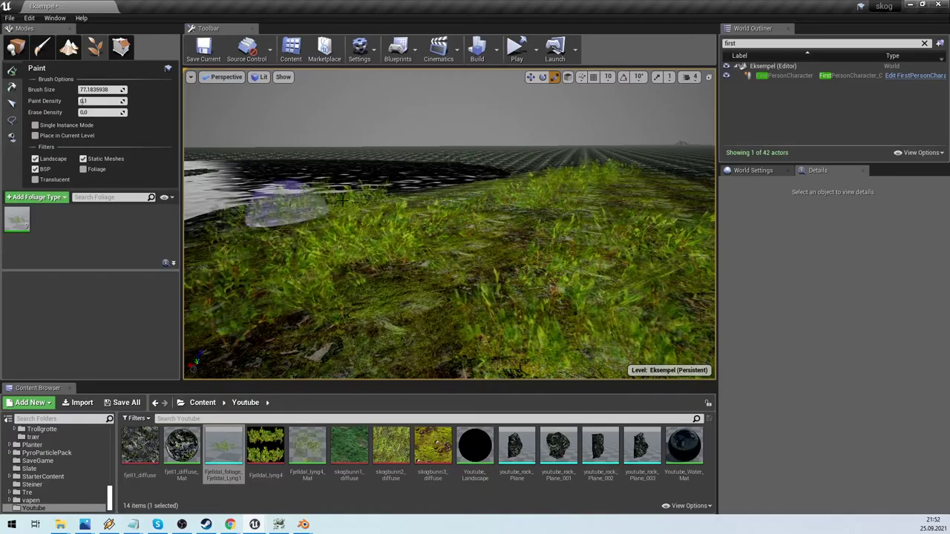
- Fly the view toward the water's edge and turn it along the shoreline
{"action": "right_click_drag", "start_coordinate": [343, 199], "coordinate": [532, 181]}
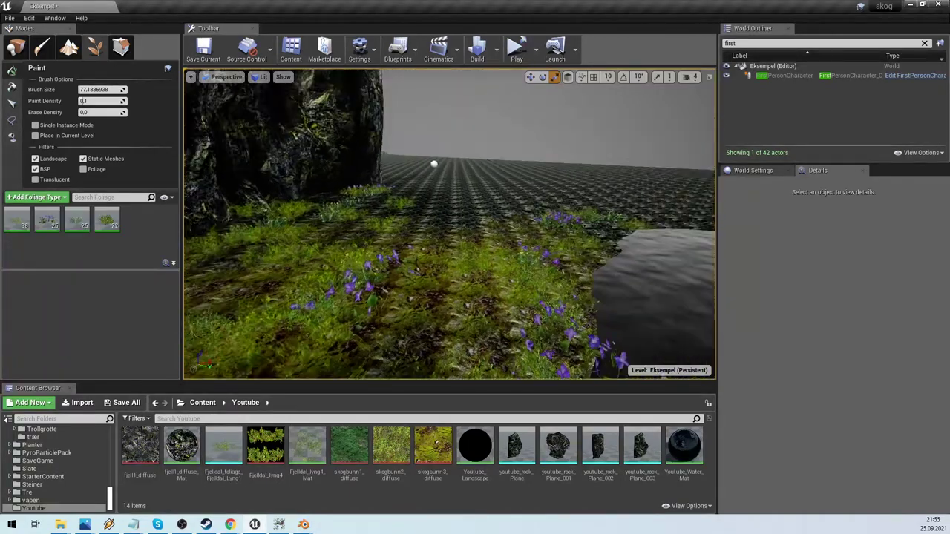
{"action": "mouse_move", "coordinate": [416, 222]}
{"action": "right_mouse_down"}
{"action": "mouse_move", "coordinate": [349, 289]}
{"action": "mouse_move", "coordinate": [311, 282]}
{"action": "right_mouse_up"}
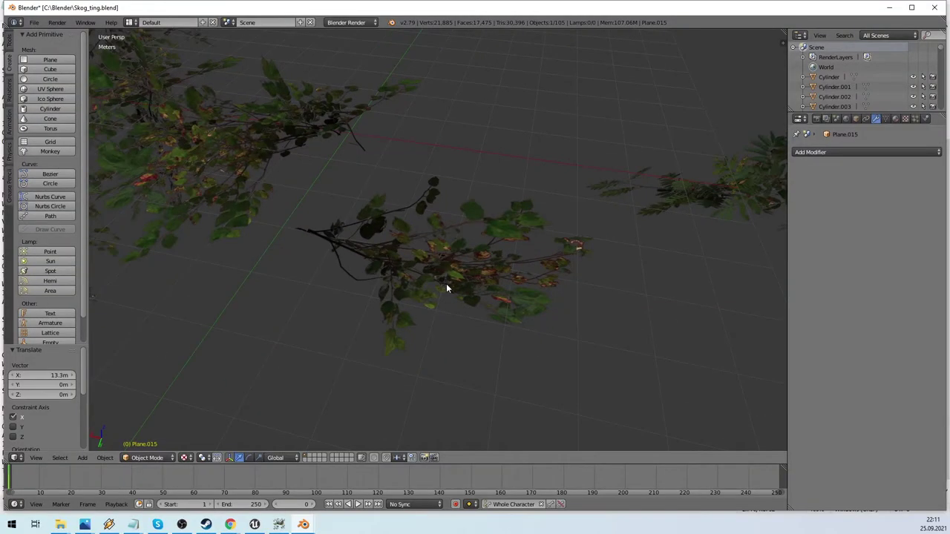
- Select the leaf plane Plane.008 and orbit around the leafy branches to inspect them
{"action": "right_click", "coordinate": [445, 287]}
{"action": "middle_click_drag", "start_coordinate": [446, 288], "coordinate": [460, 312]}
{"action": "middle_click_drag", "start_coordinate": [351, 304], "coordinate": [420, 314]}
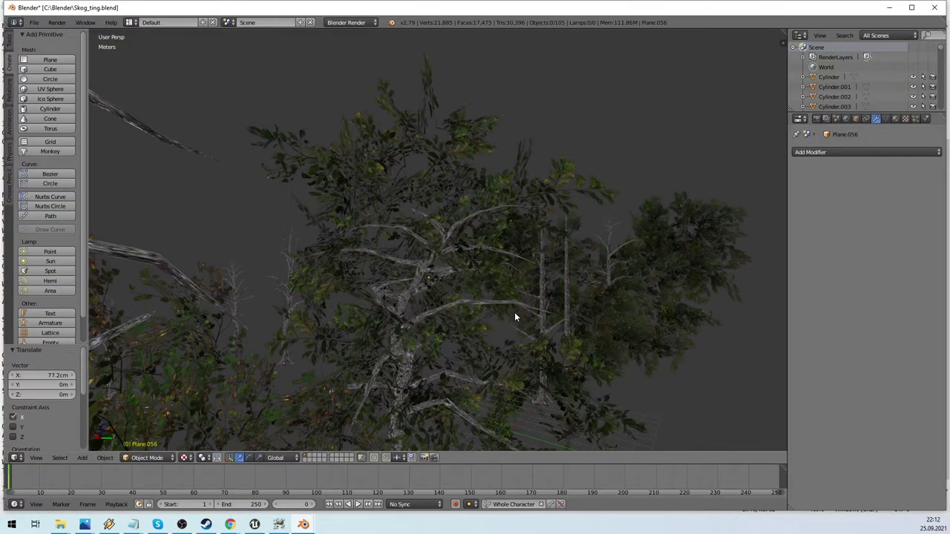
{"action": "middle_click_drag", "start_coordinate": [514, 312], "coordinate": [351, 308]}
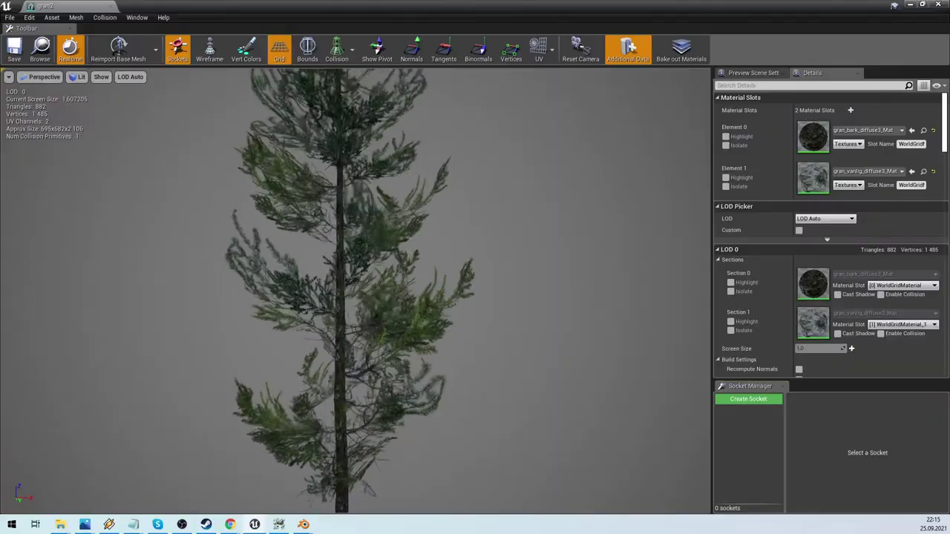
- Check the spruce from another angle and place a gran4 spruce beside the water
{"action": "left_click_drag", "start_coordinate": [356, 296], "coordinate": [393, 297]}
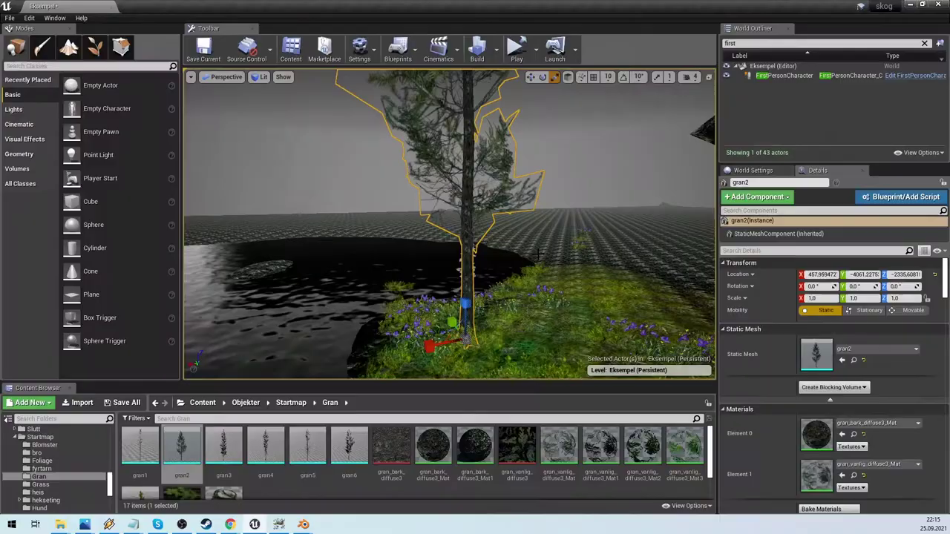
{"action": "left_click_drag", "start_coordinate": [445, 222], "coordinate": [475, 222]}
{"action": "left_click_drag", "start_coordinate": [265, 449], "coordinate": [445, 259]}
- Switch to scaling, then plant gran6 and gran3 spruces on the grassy shore by the water
{"action": "key", "text": "r"}
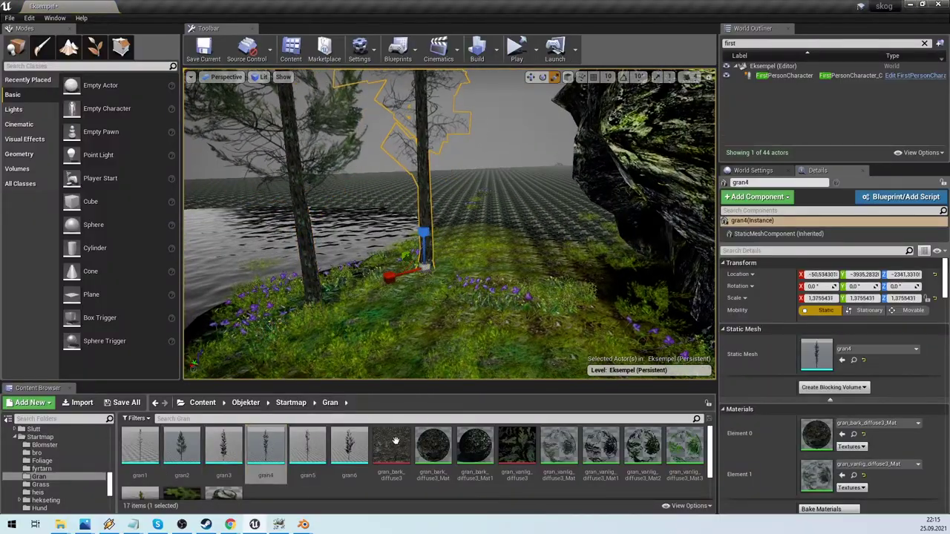
{"action": "left_click_drag", "start_coordinate": [367, 443], "coordinate": [450, 225]}
{"action": "left_click_drag", "start_coordinate": [233, 443], "coordinate": [523, 236]}
{"action": "left_click_drag", "start_coordinate": [509, 270], "coordinate": [505, 289]}
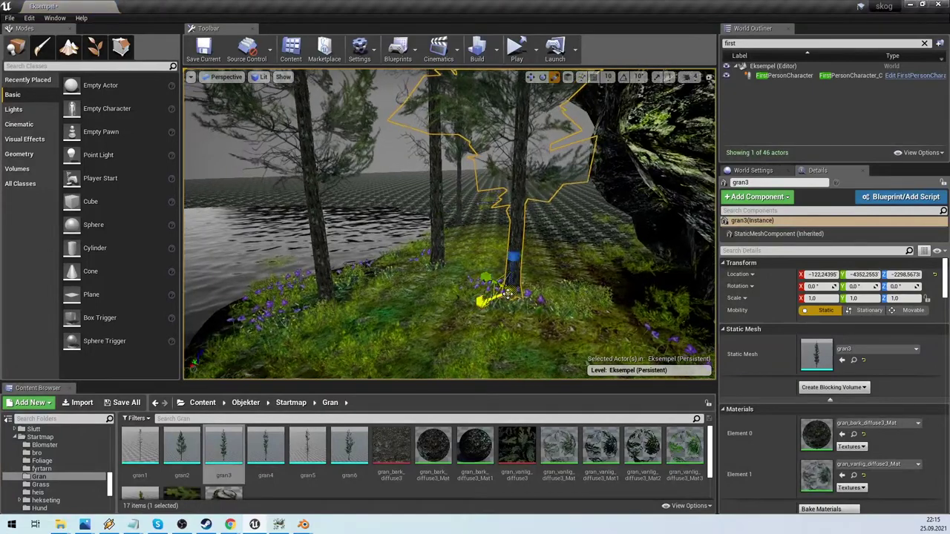
{"action": "right_click_drag", "start_coordinate": [504, 289], "coordinate": [438, 280]}
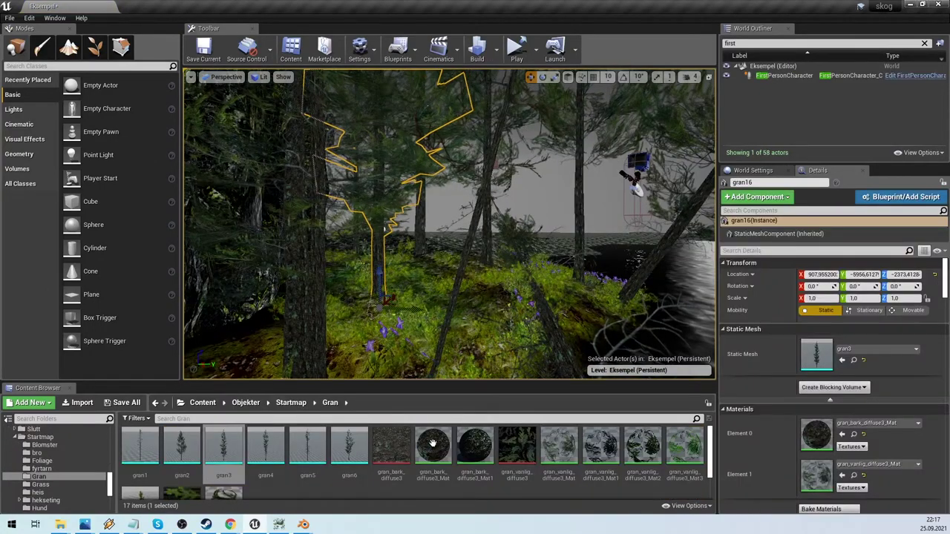
- Place another gran6 spruce in the forest, then walk forward out of the cave in play
{"action": "left_click_drag", "start_coordinate": [349, 445], "coordinate": [449, 256]}
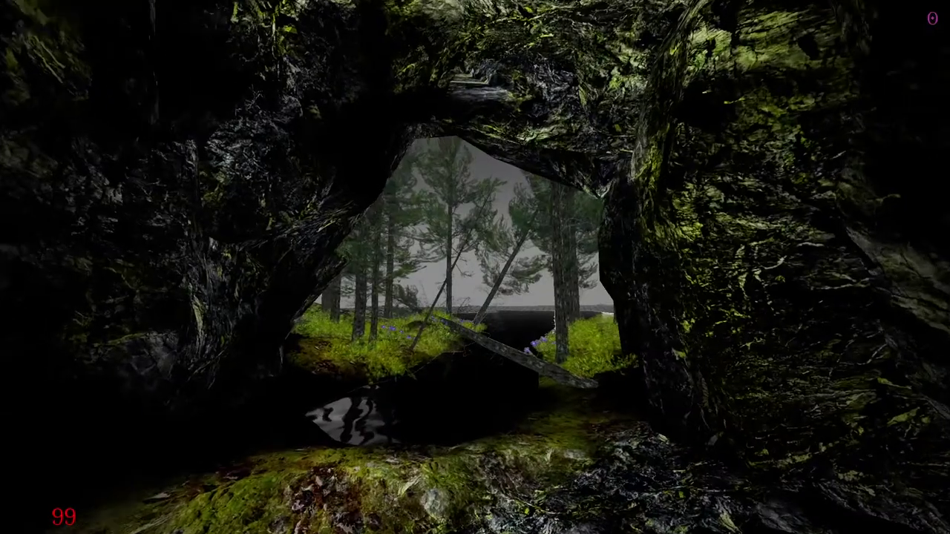
{"action": "key", "text": "w"}
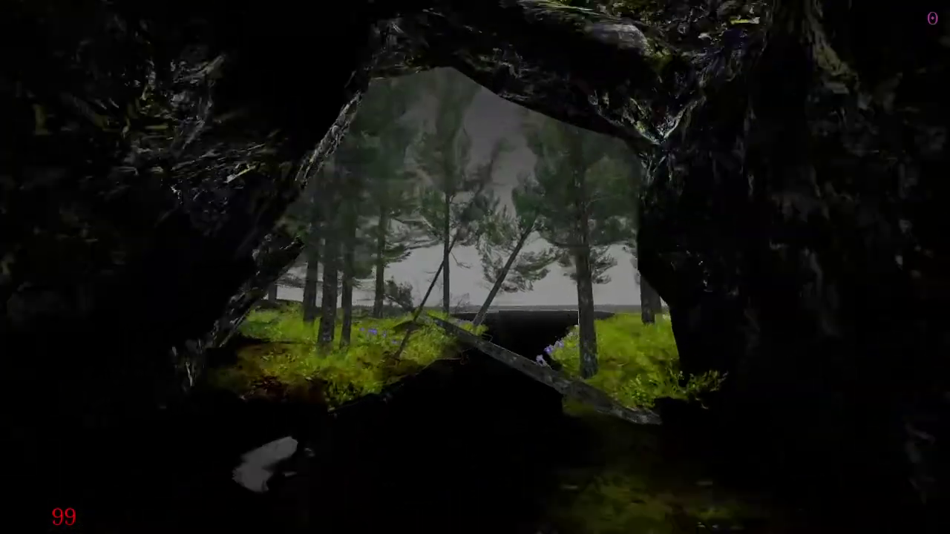
{"action": "key", "text": "w"}
{"action": "key", "text": "w"}
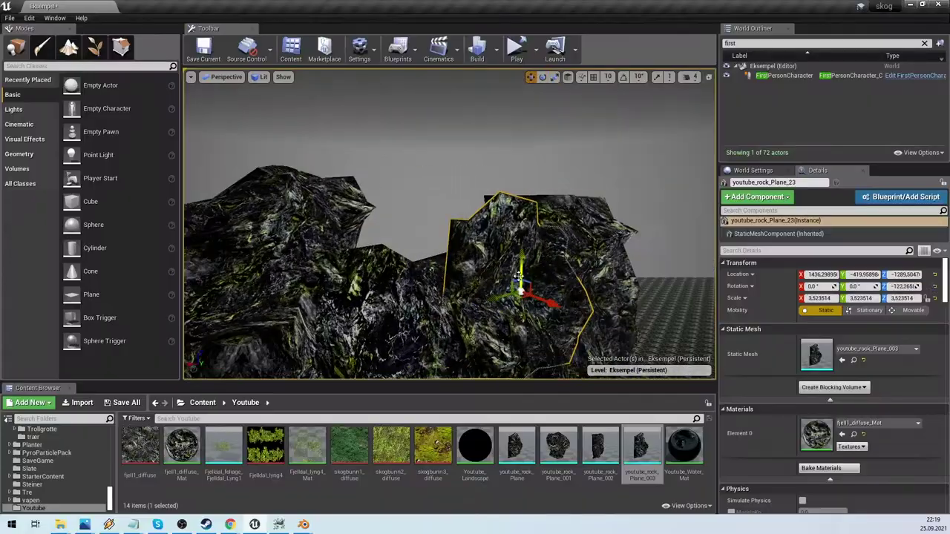
- Toggle move/rotate on the rock, box-select the pillar's rock pieces, and drop a gran3 spruce into the forest
{"action": "key", "text": "e"}
{"action": "key", "text": "w"}
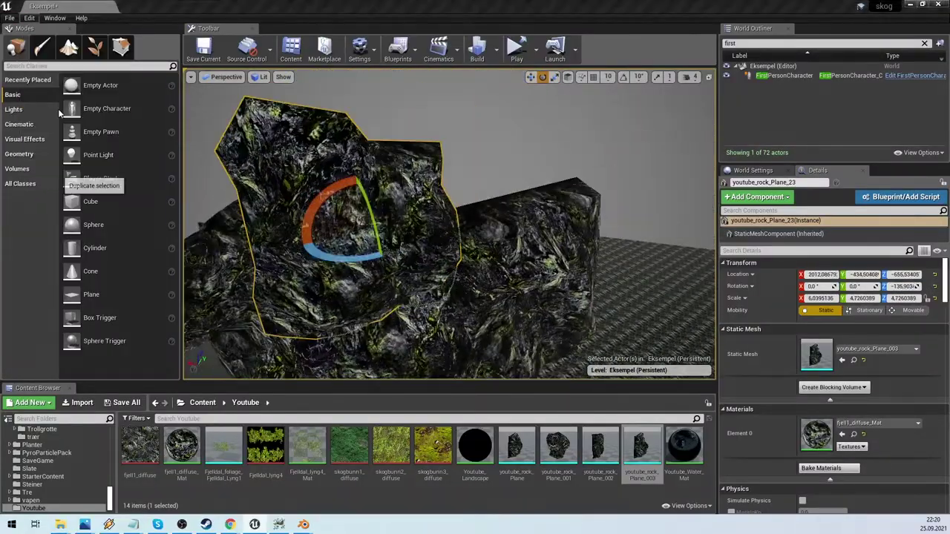
{"action": "key", "text": "e"}
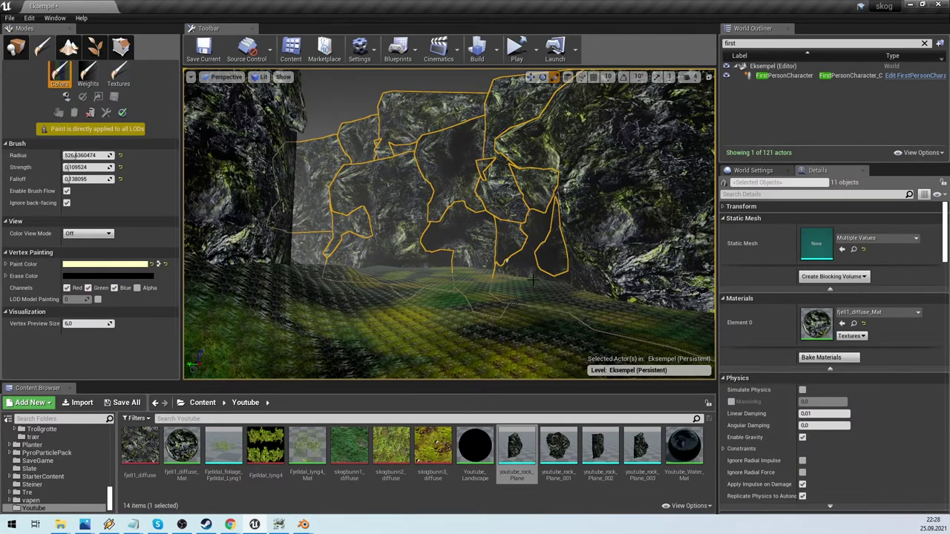
{"action": "left_click_drag", "start_coordinate": [466, 197], "coordinate": [361, 238], "text": "ctrl+alt"}
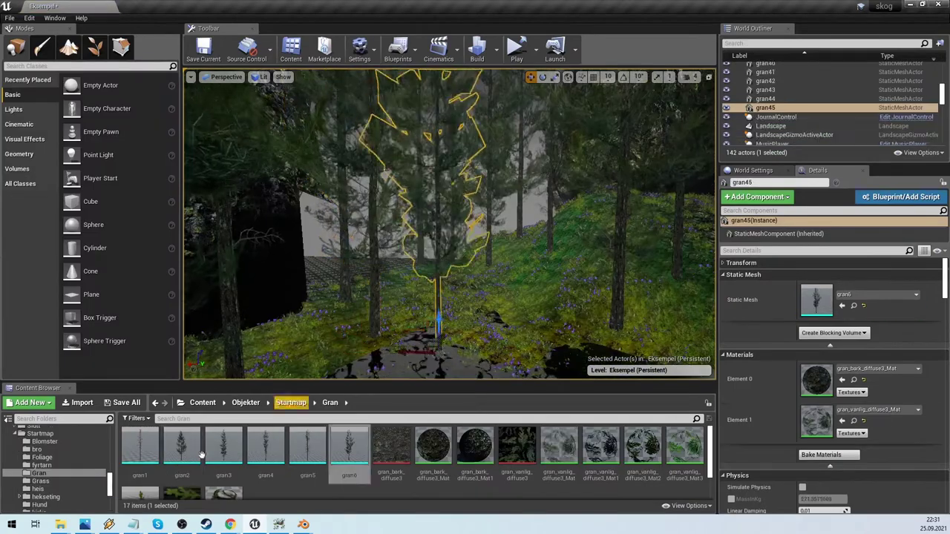
{"action": "left_click_drag", "start_coordinate": [223, 445], "coordinate": [484, 288]}
{"action": "left_click_drag", "start_coordinate": [484, 288], "coordinate": [470, 311]}
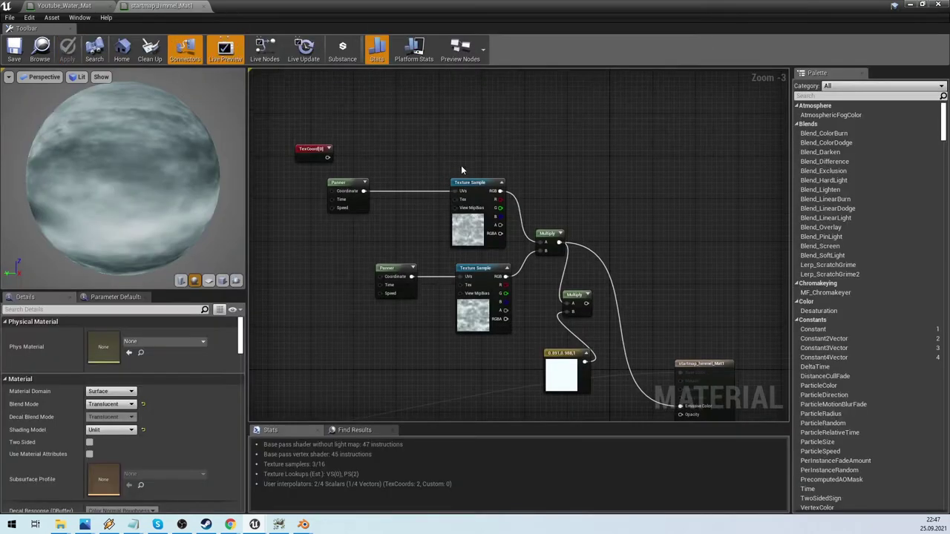
- Zoom and pan the sky material graph to bring the material output node into view
{"action": "scroll", "coordinate": [388, 190], "scroll_direction": "up", "scroll_amount": 3}
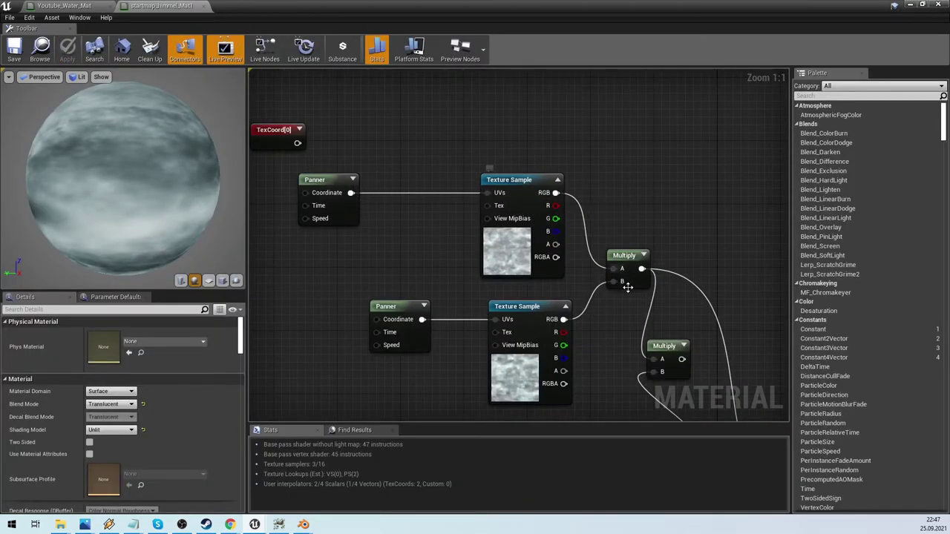
{"action": "right_click_drag", "start_coordinate": [609, 359], "coordinate": [411, 209]}
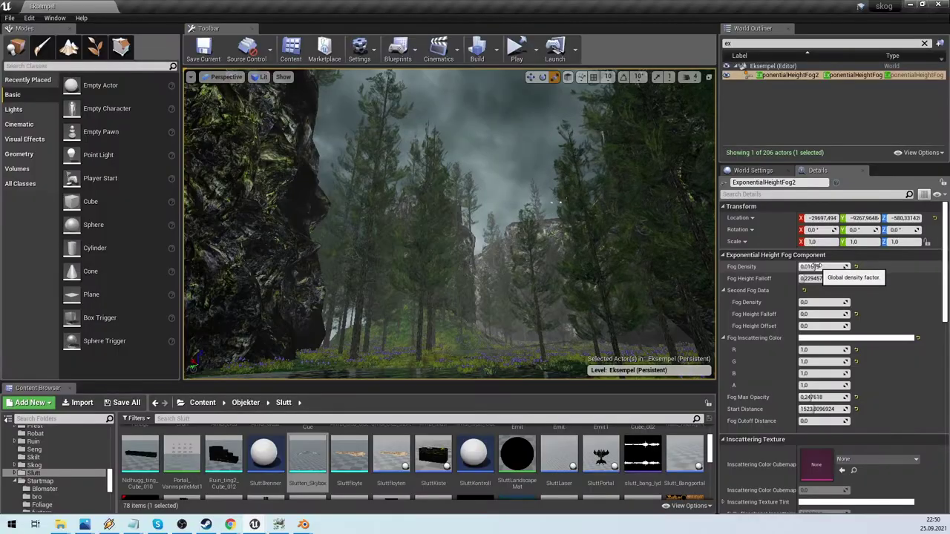
- Raise ExponentialHeightFog2's fog density and tint its inscattering colour light cyan
{"action": "left_click_drag", "start_coordinate": [816, 267], "coordinate": [844, 278]}
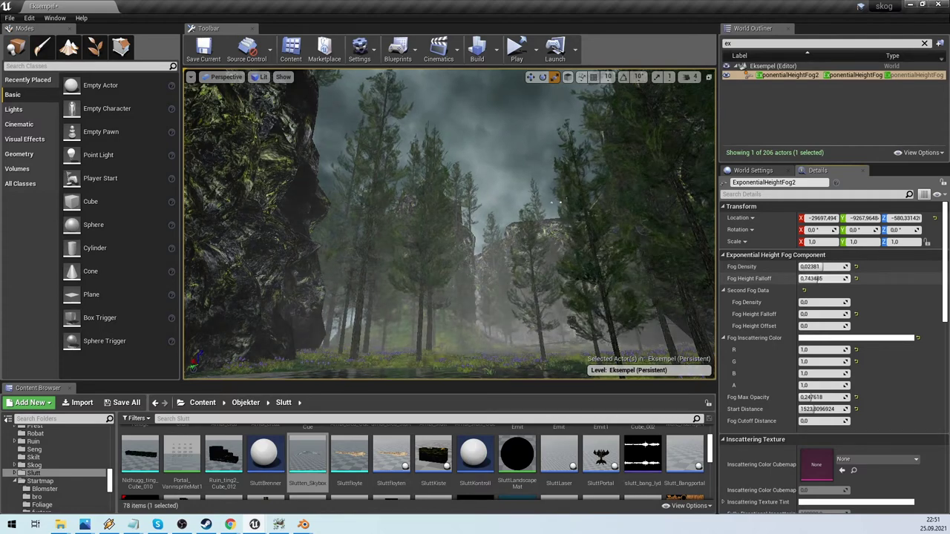
{"action": "left_click", "coordinate": [857, 338]}
{"action": "left_click", "coordinate": [648, 340]}
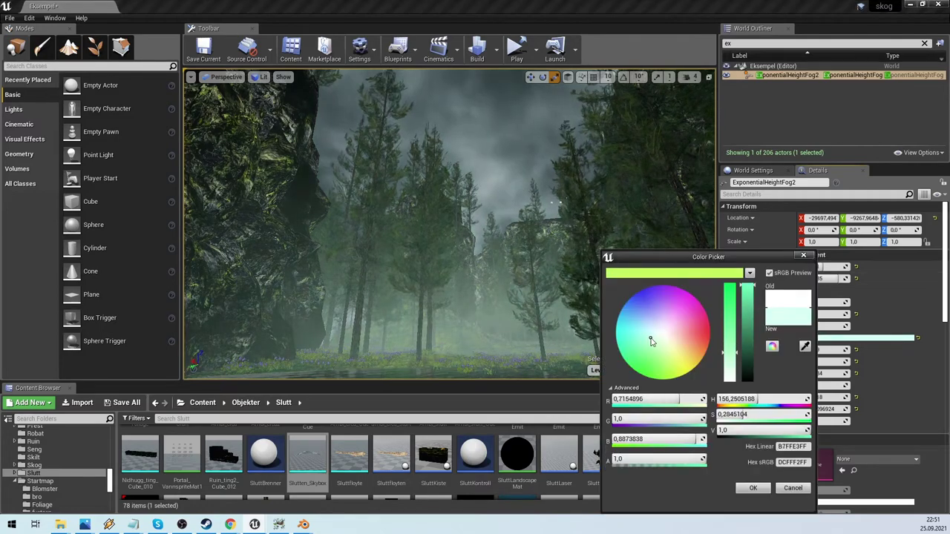
{"action": "key", "text": "Return"}
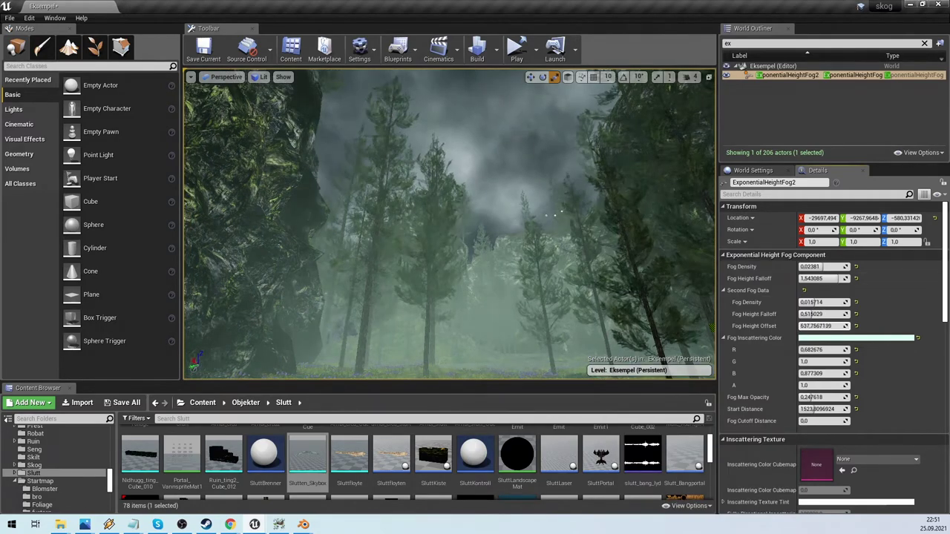